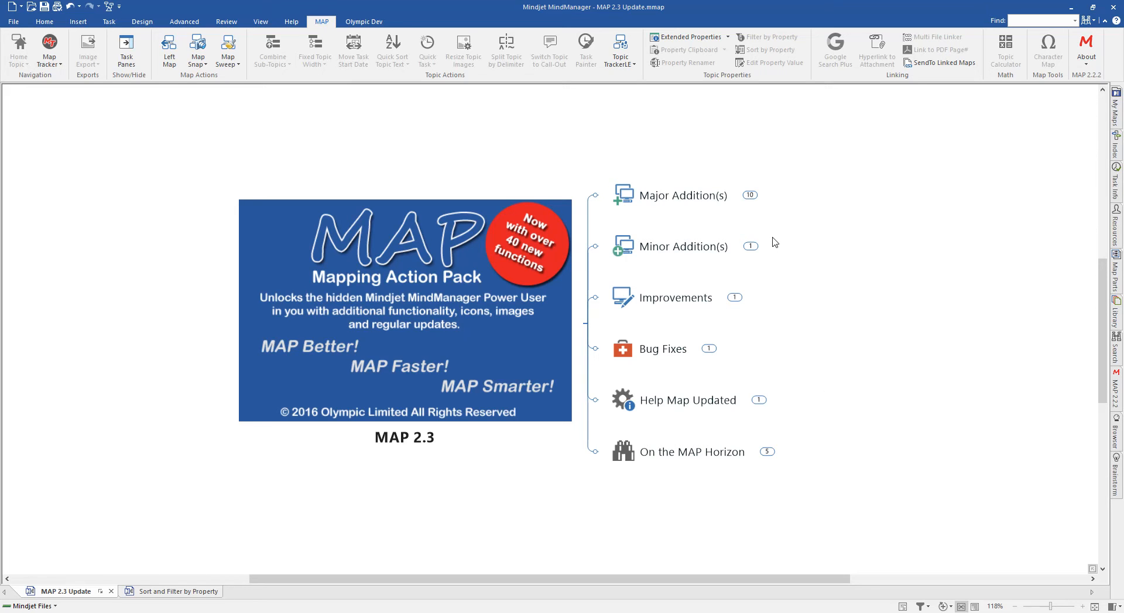
# Expand Major Addition(s) and its New Capabilities topic, including the notes under all four new features
pyautogui.click(751, 196)
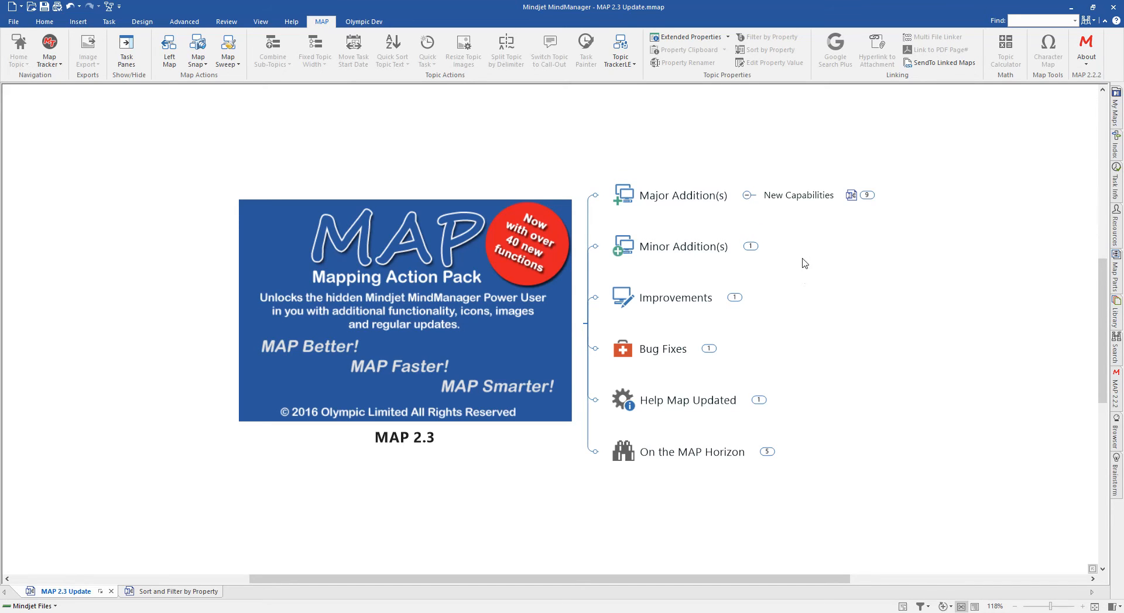
pyautogui.click(867, 196)
pyautogui.moveTo(753, 300); pyautogui.dragTo(638, 308)
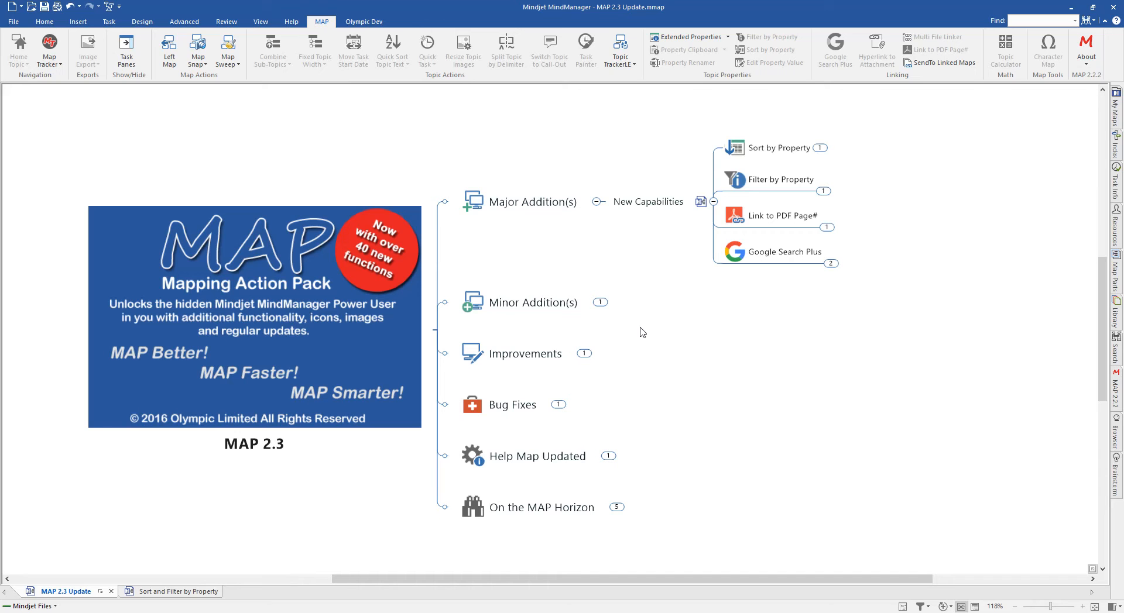
pyautogui.click(821, 148)
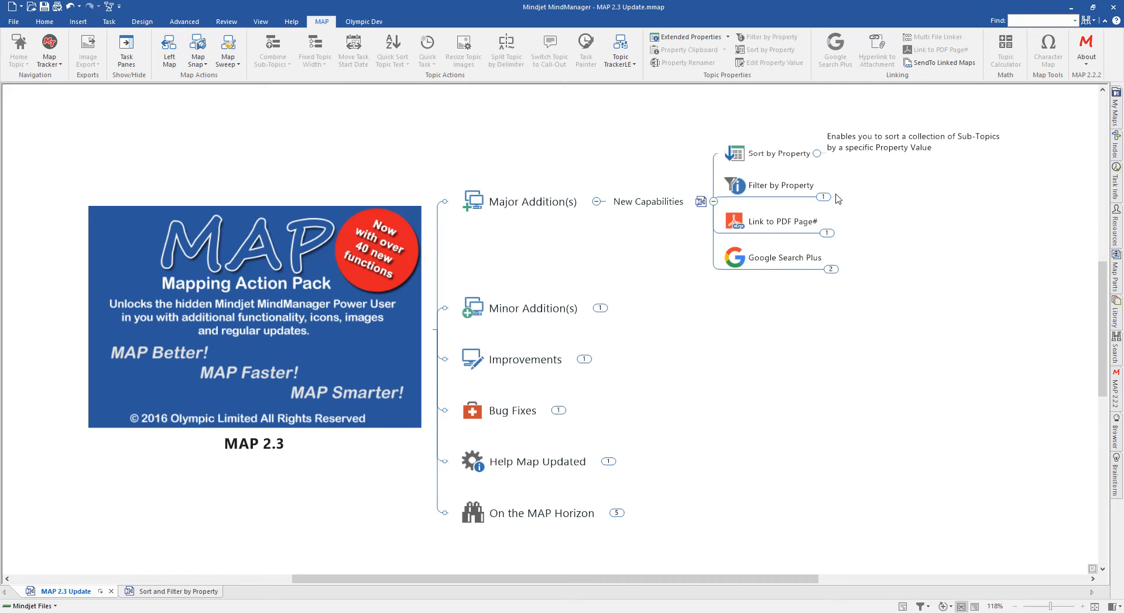
pyautogui.click(824, 198)
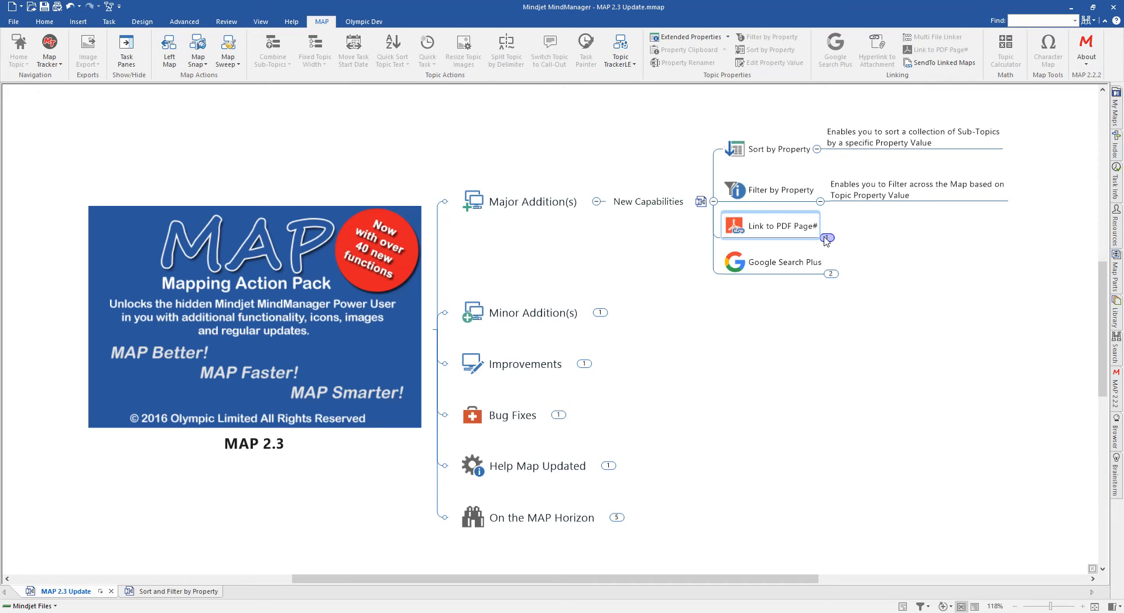
pyautogui.click(827, 238)
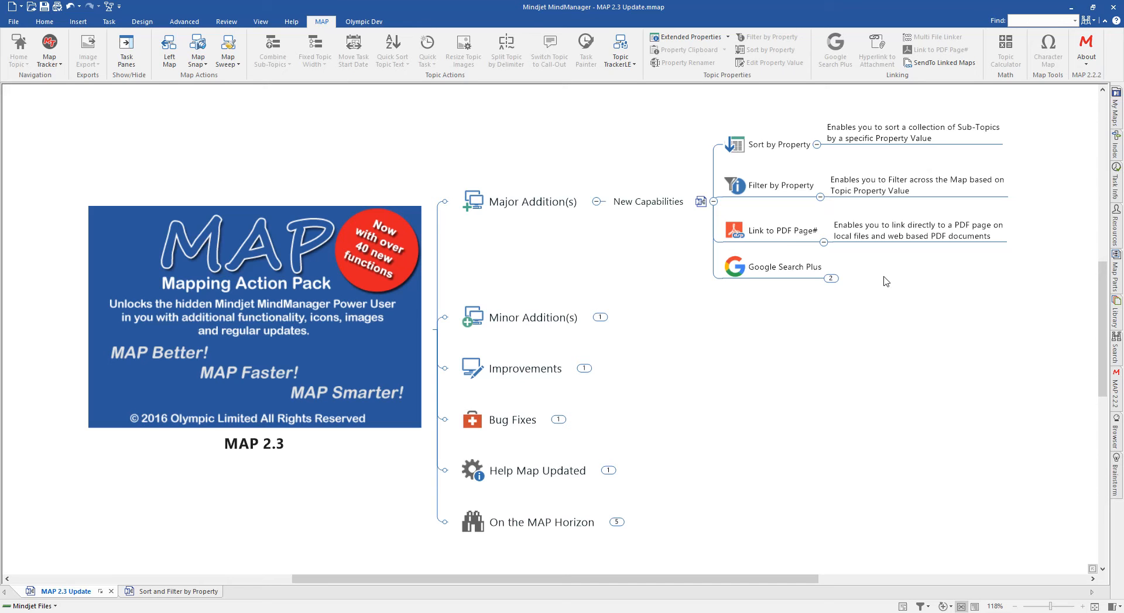
pyautogui.click(831, 278)
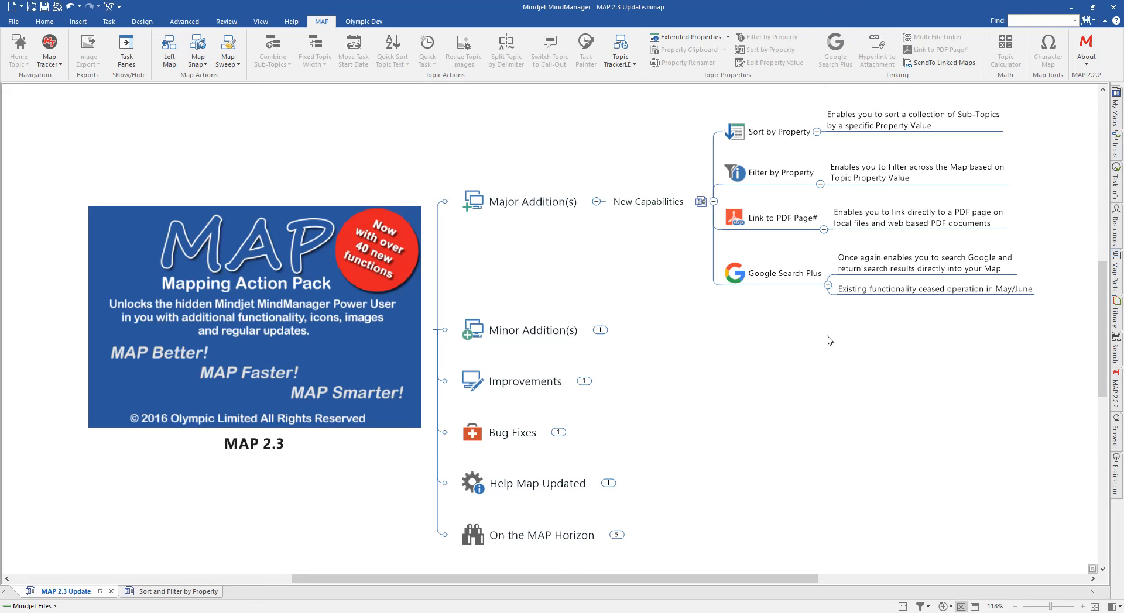
# Open the map linked to the New Capabilities topic and expand its Sort by Property branch
pyautogui.click(700, 202)
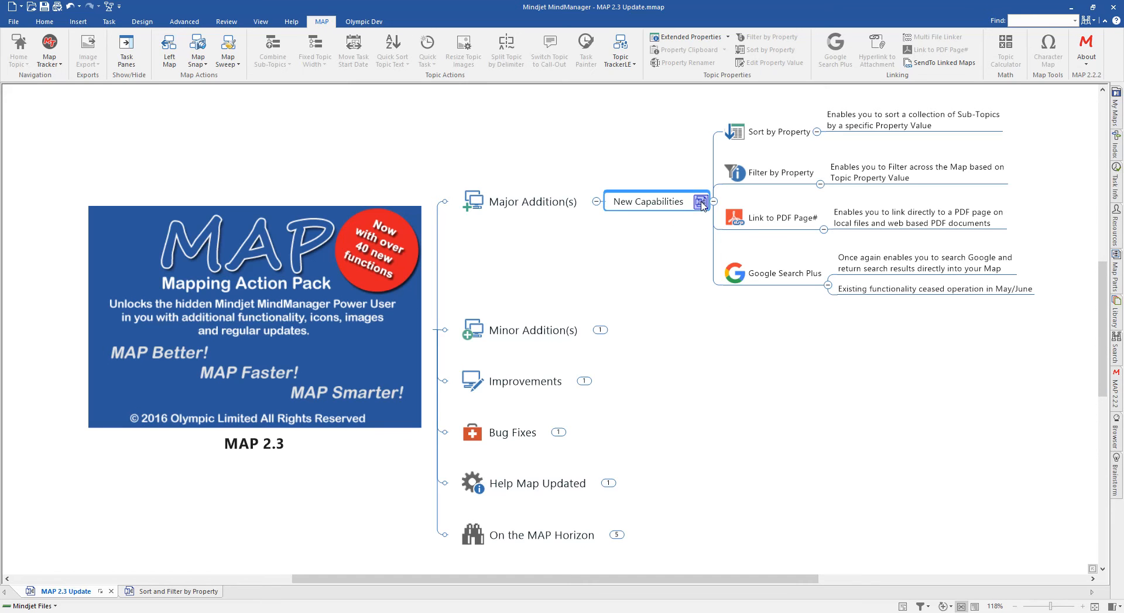
pyautogui.moveTo(923, 311); pyautogui.dragTo(693, 313)
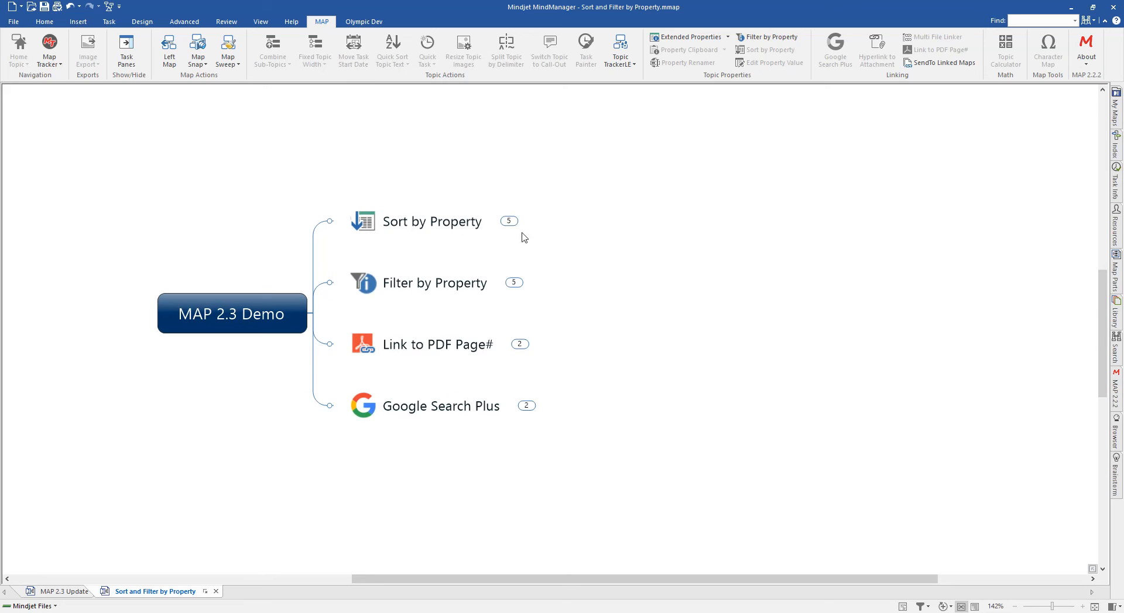
pyautogui.click(508, 221)
pyautogui.moveTo(835, 371); pyautogui.dragTo(818, 387)
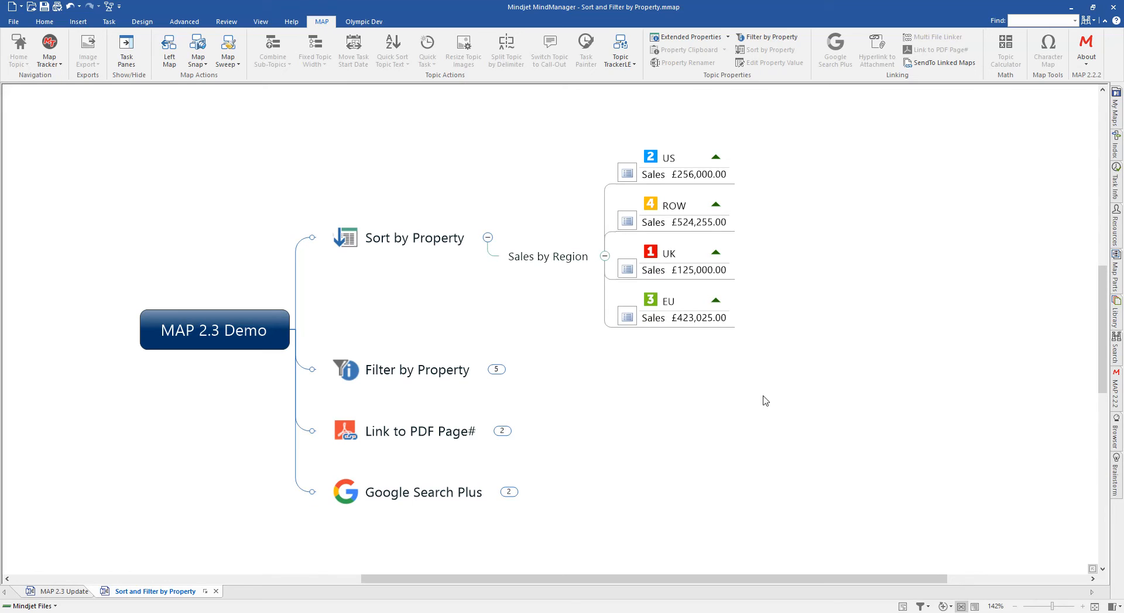
pyautogui.click(531, 262)
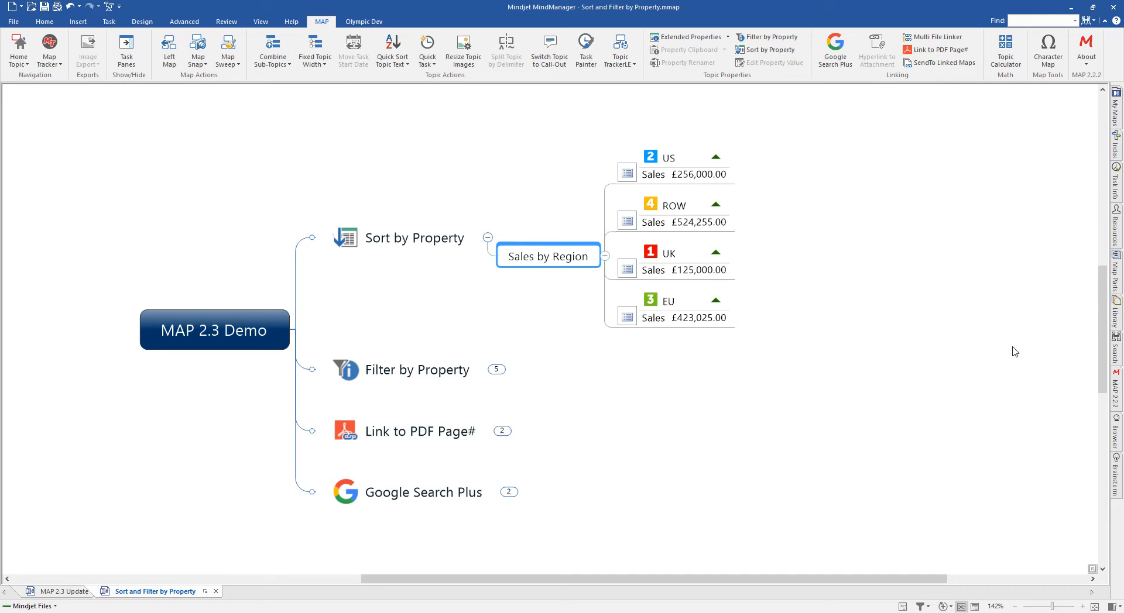
# Examine the MAP add-in's Commands & Settings and the options available for the Left Map command
pyautogui.click(1116, 391)
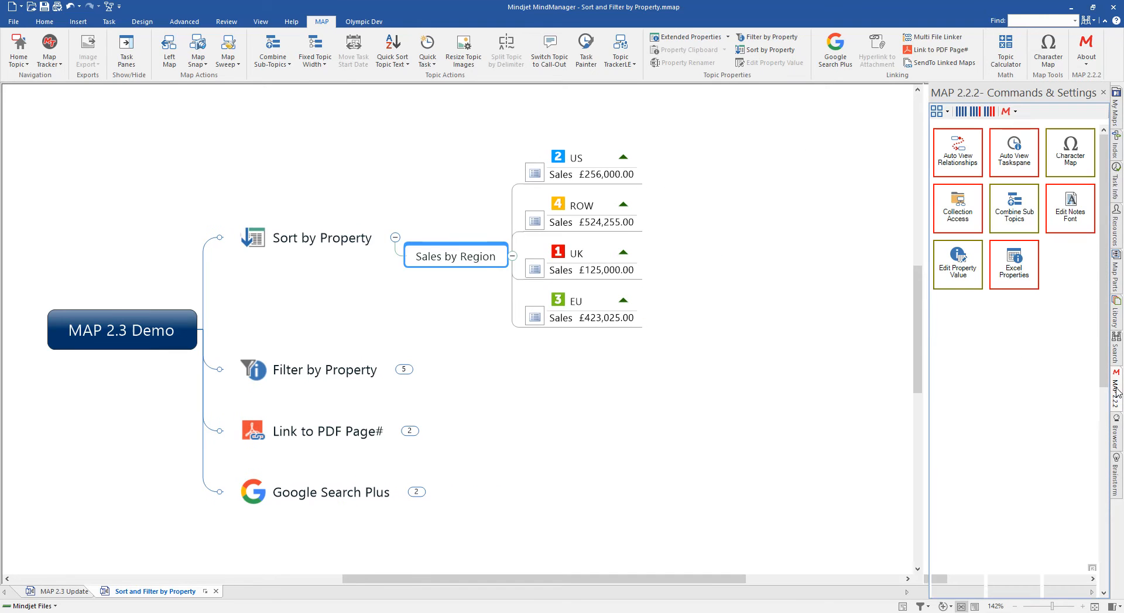
pyautogui.moveTo(1103, 167); pyautogui.dragTo(1111, 252)
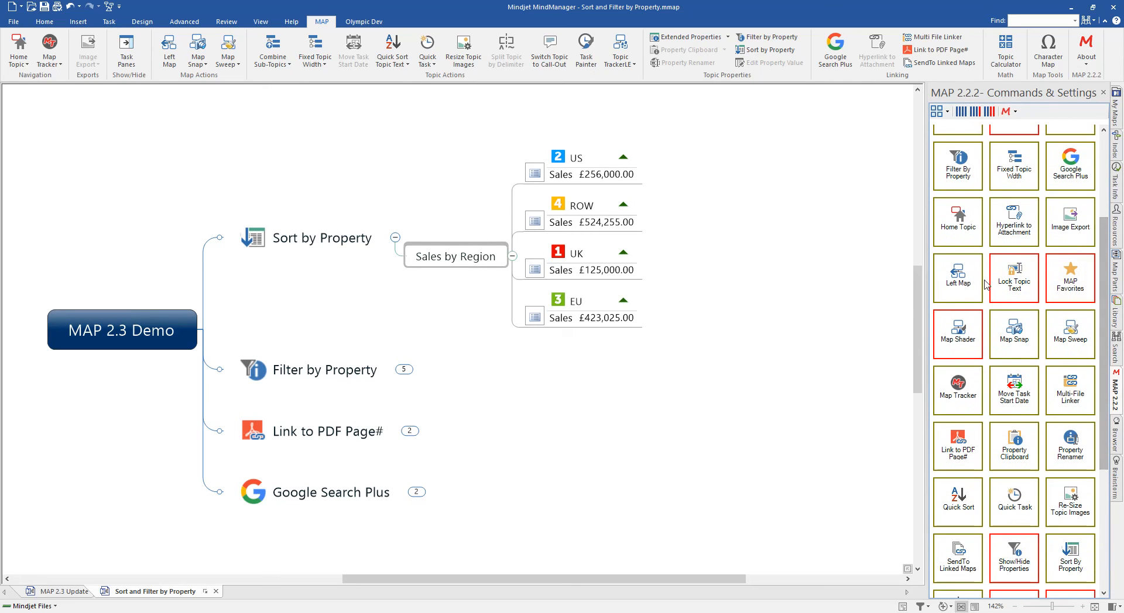
pyautogui.rightClick(956, 278)
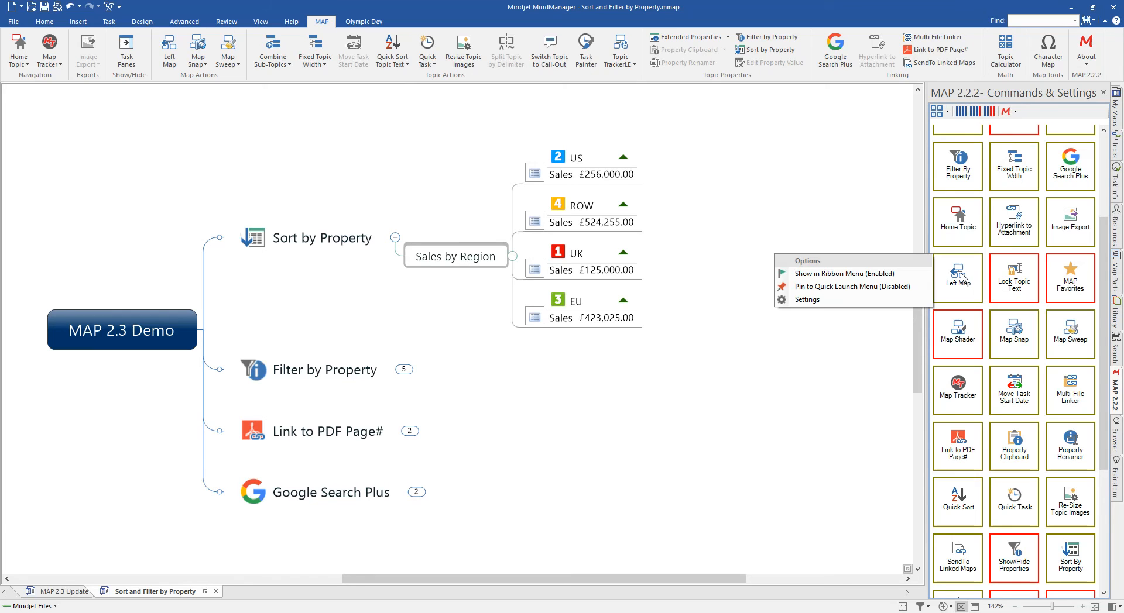
pyautogui.click(847, 208)
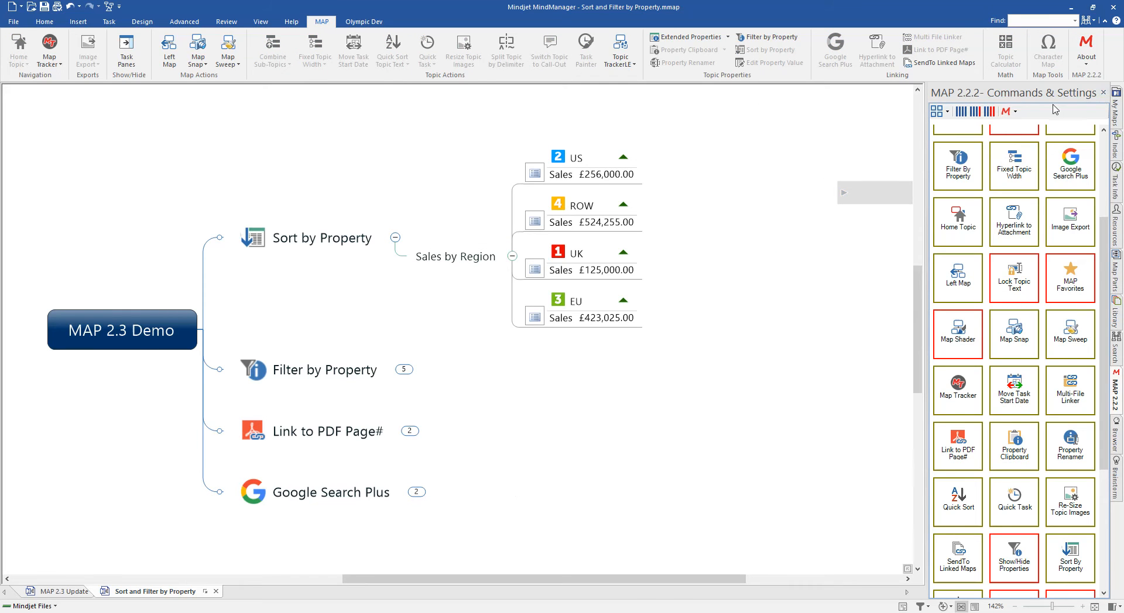
pyautogui.click(1103, 93)
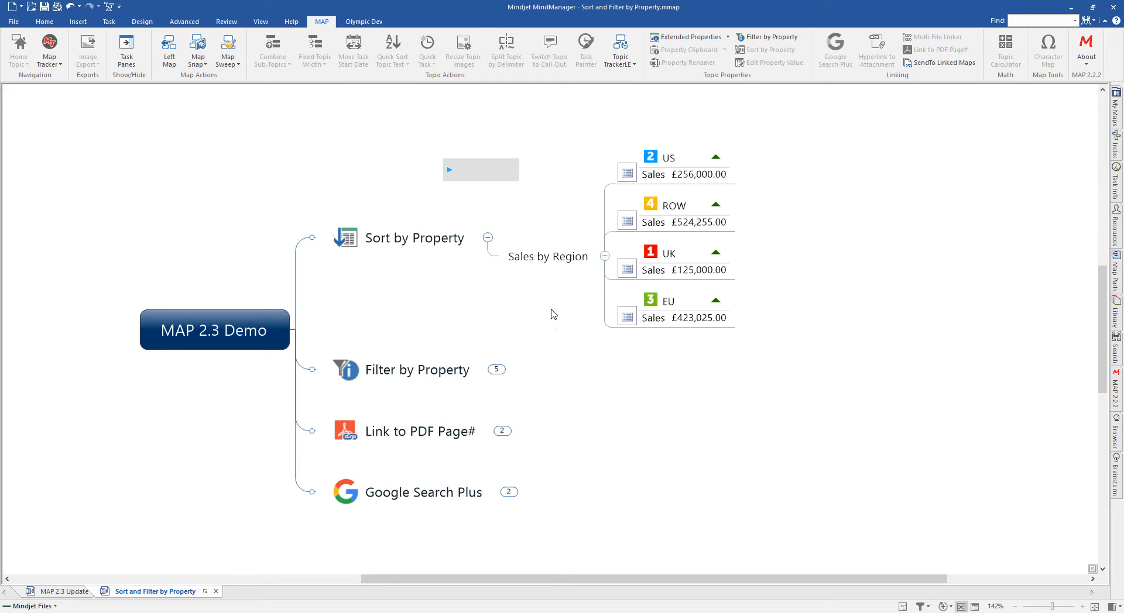
# Sort the sub-topics of Sales by Region in the Sort by Property branch by their Sales property
pyautogui.click(558, 266)
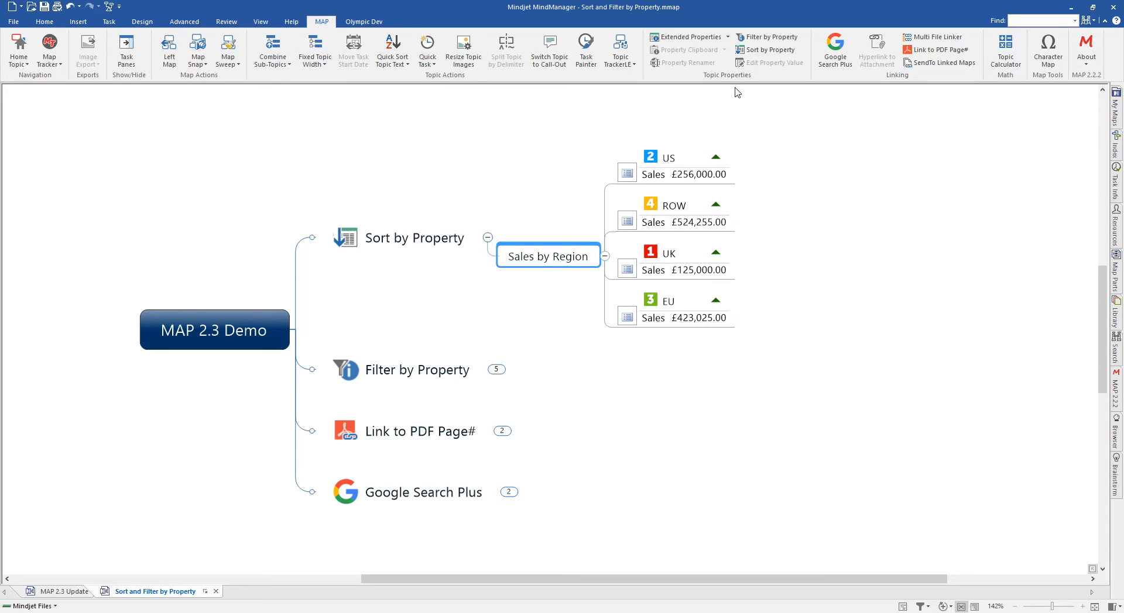
pyautogui.click(776, 51)
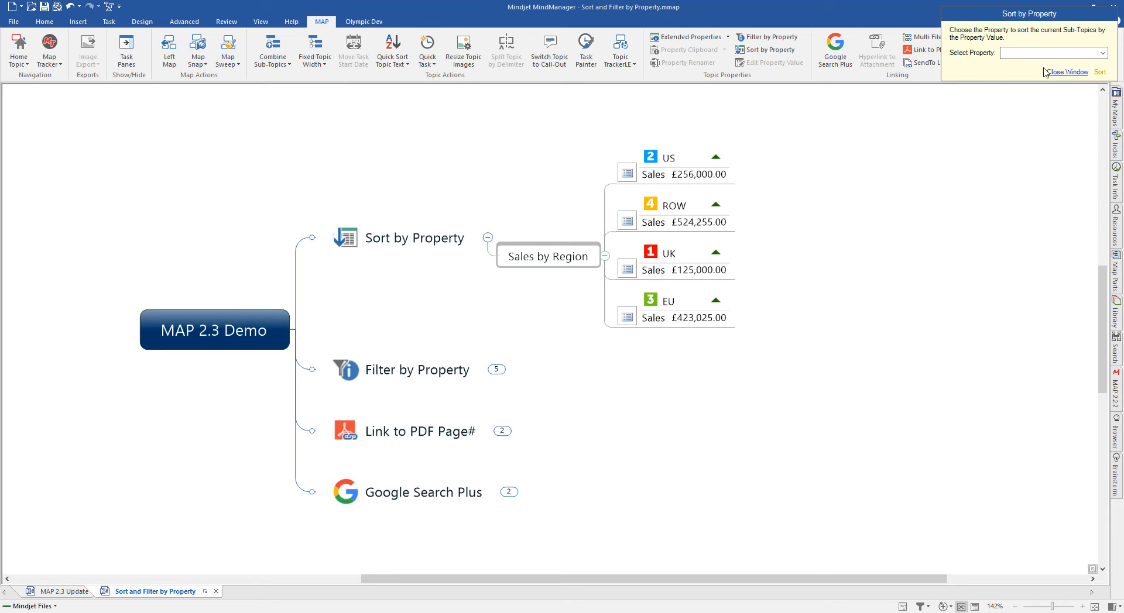
pyautogui.click(1103, 53)
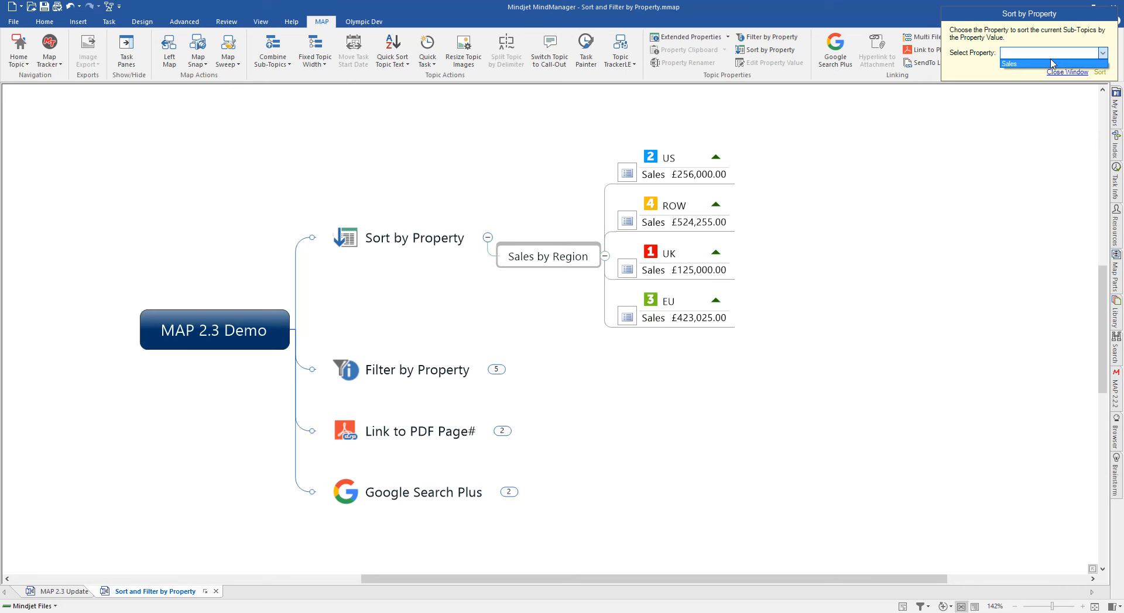
pyautogui.click(1012, 64)
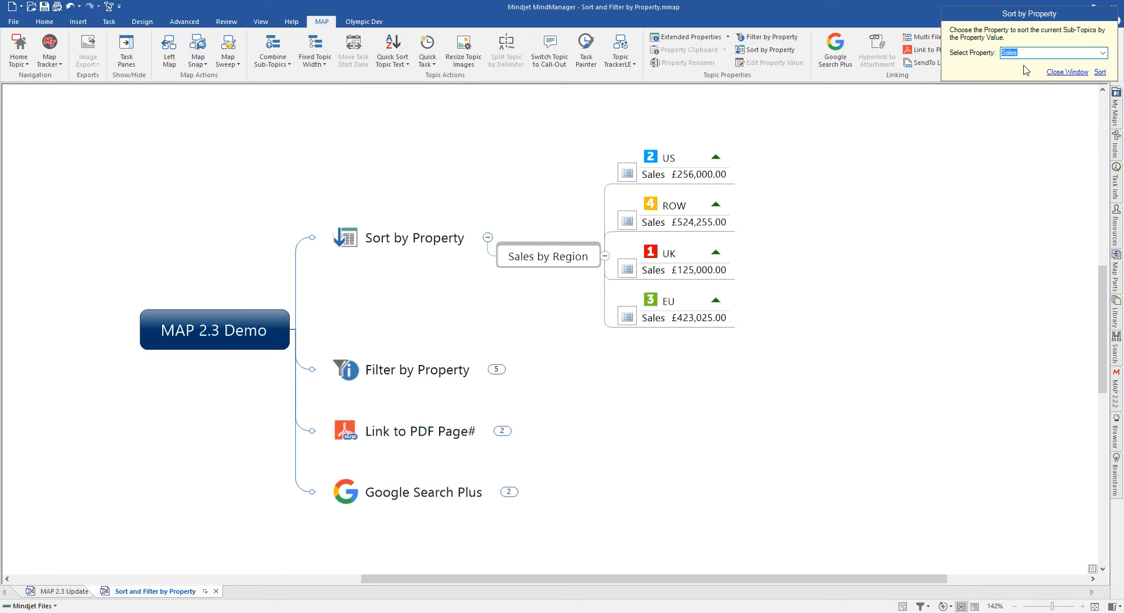
pyautogui.click(1100, 72)
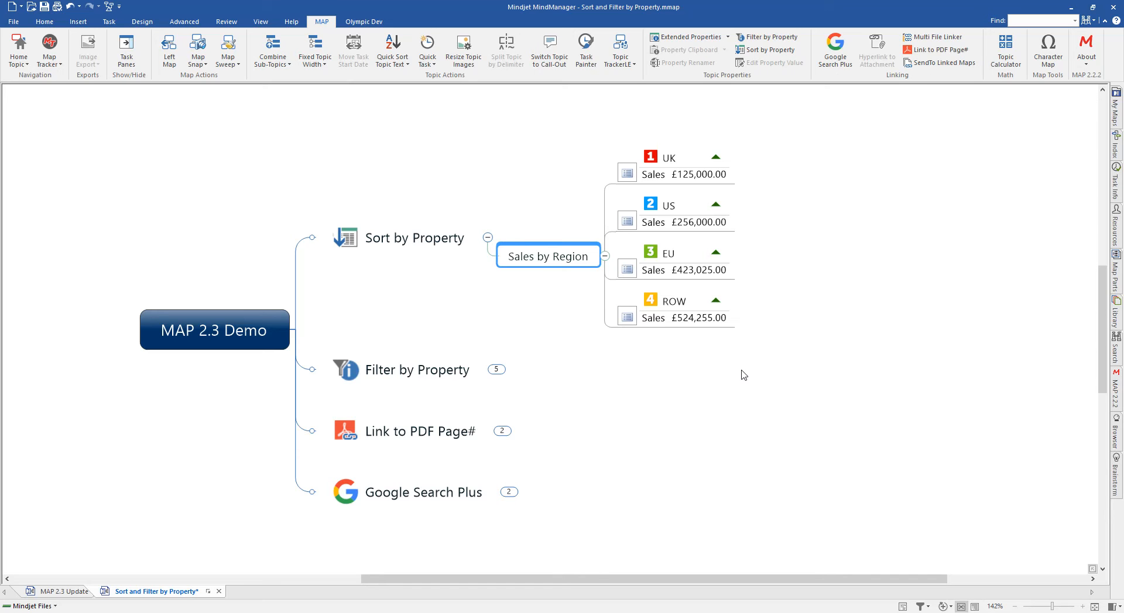
# Collapse the Sort by Property branch and expand the Filter by Property branch
pyautogui.click(488, 238)
pyautogui.click(494, 298)
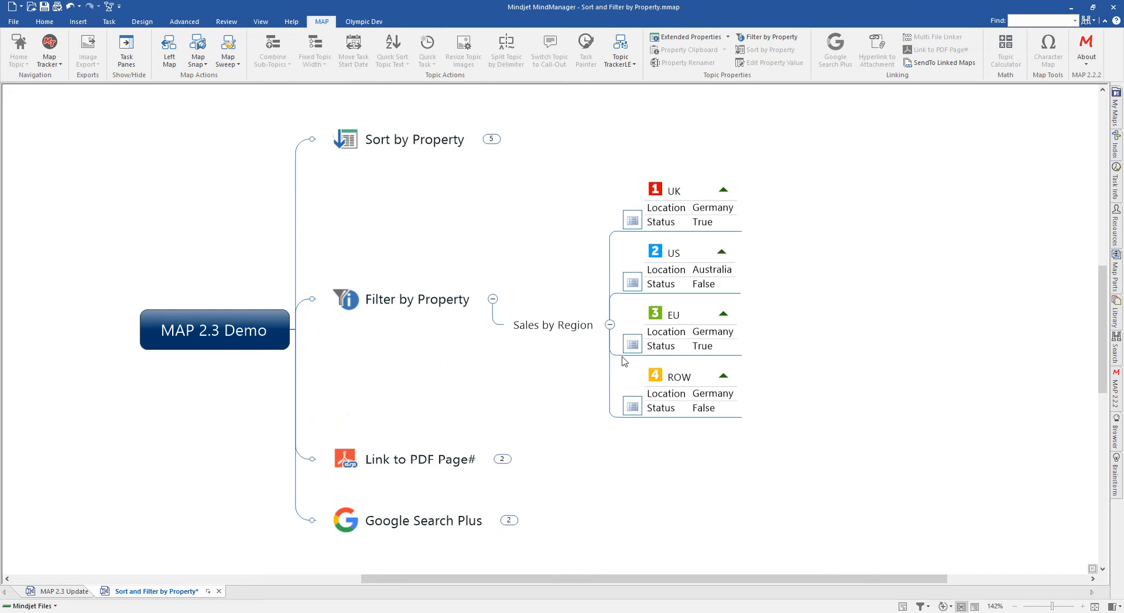
pyautogui.moveTo(554, 390); pyautogui.dragTo(583, 392)
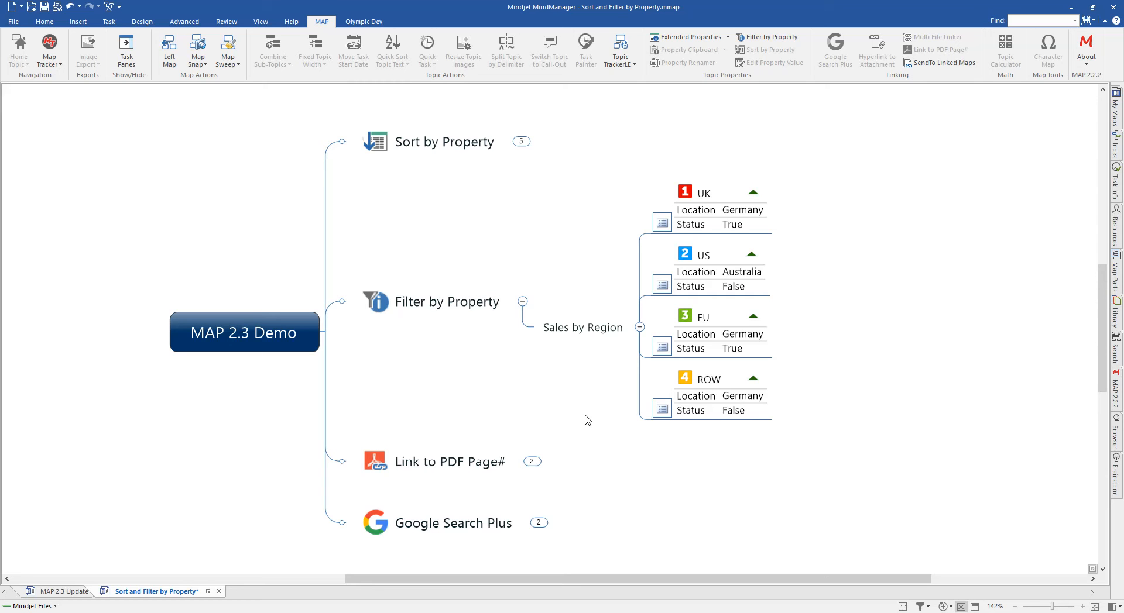
# Filter the map by the Location property with the value Germany
pyautogui.click(548, 326)
pyautogui.click(454, 313)
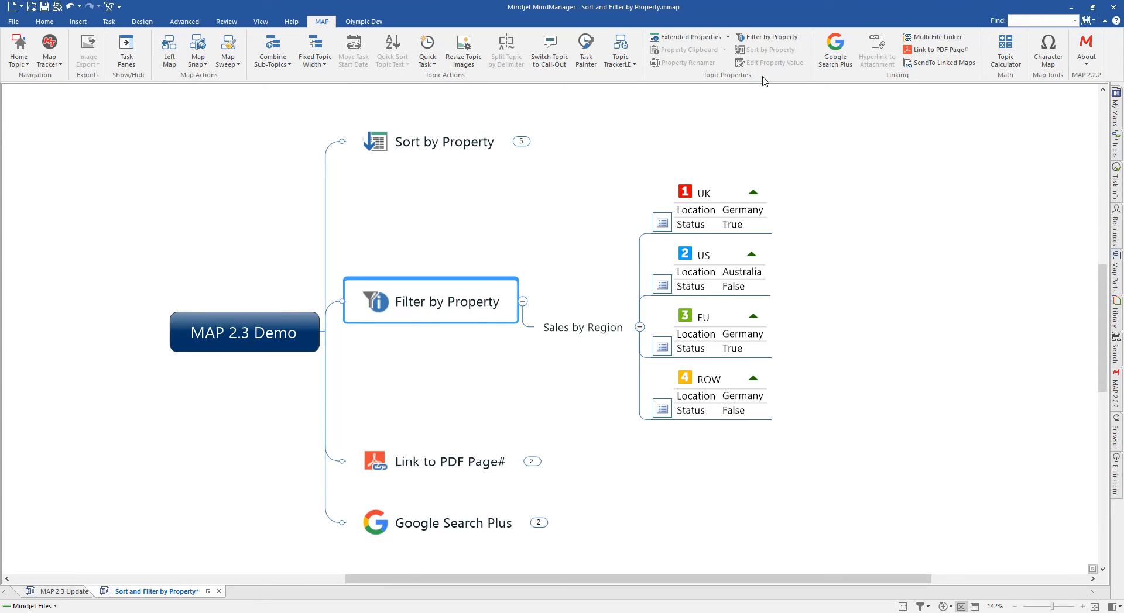
pyautogui.click(767, 39)
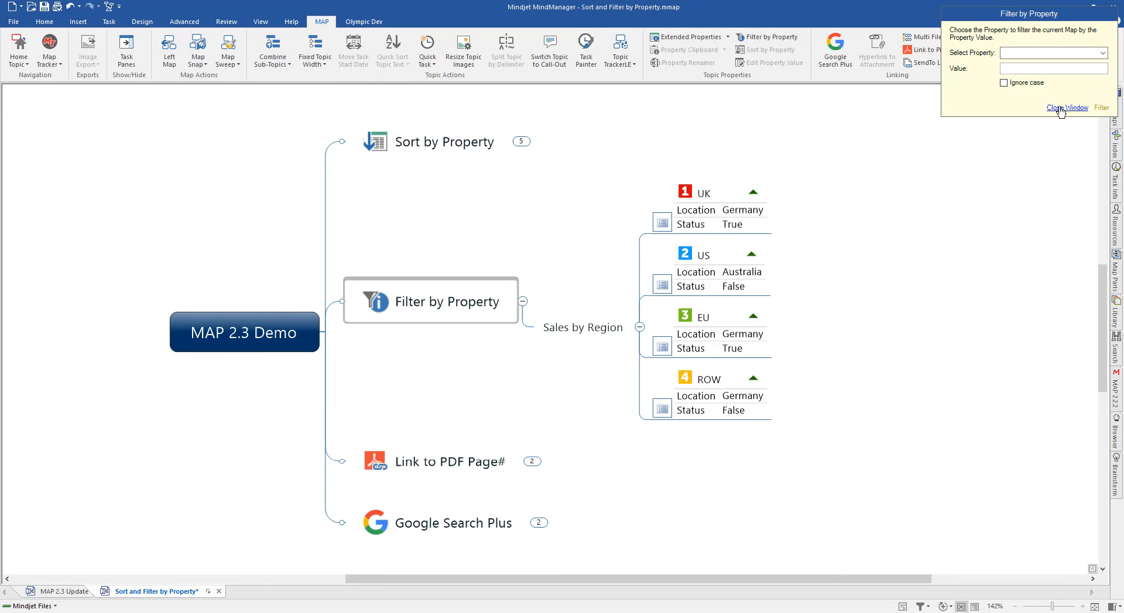
pyautogui.click(1102, 53)
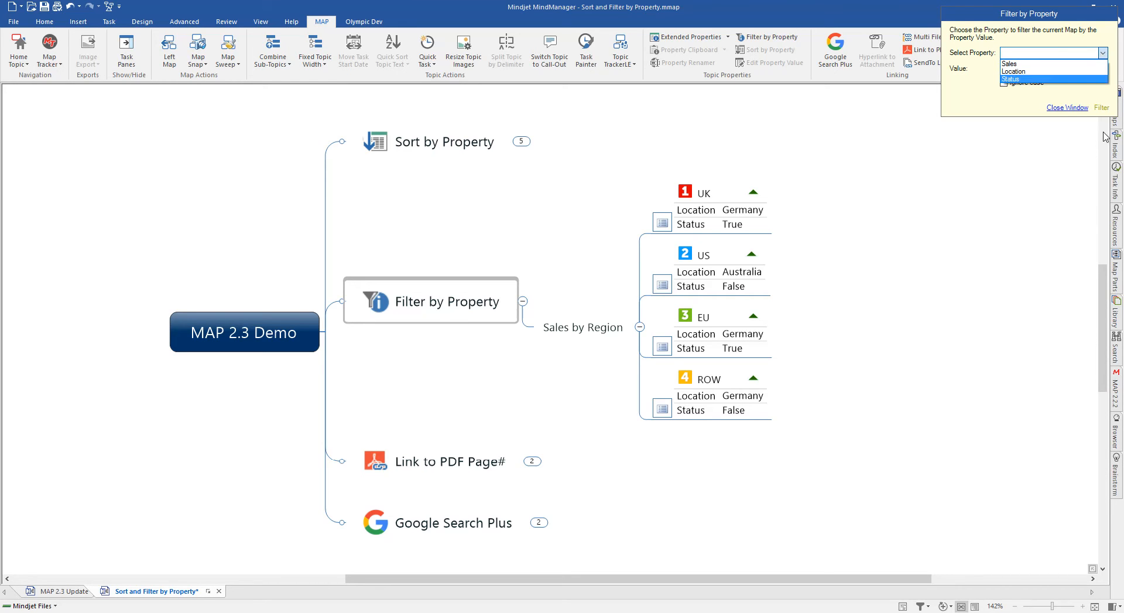
pyautogui.click(1020, 72)
pyautogui.click(1017, 68)
pyautogui.write('Germany')
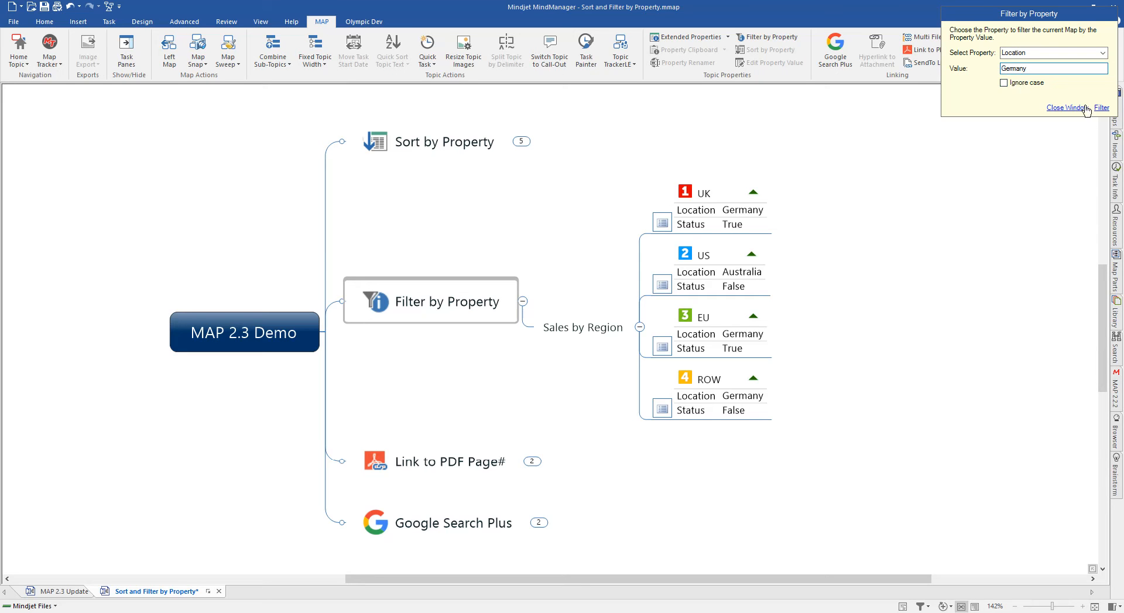
pyautogui.click(1102, 111)
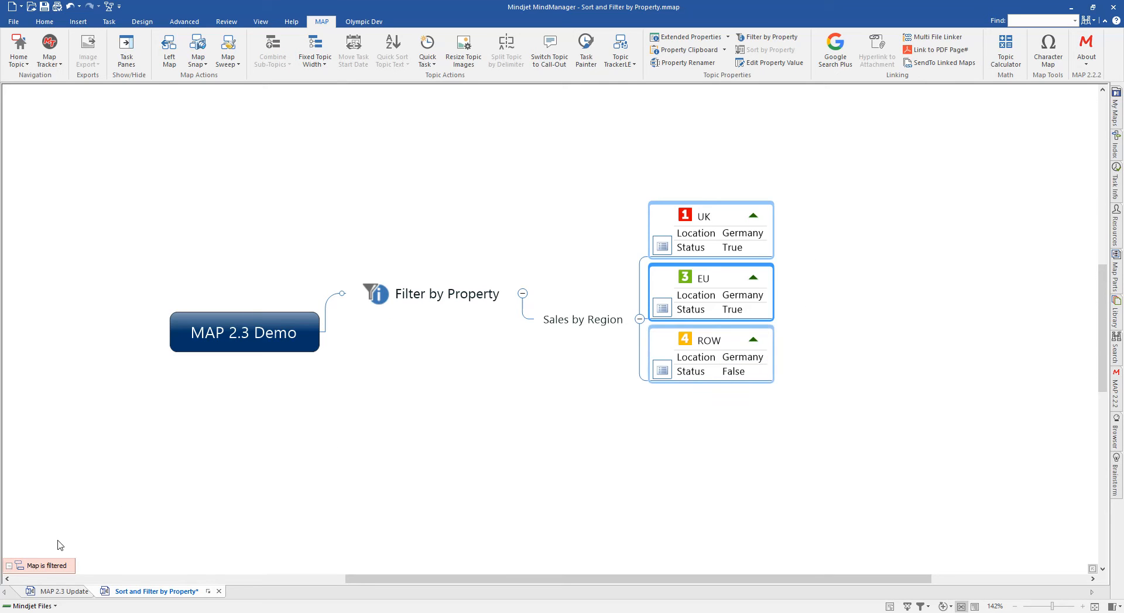
# Remove the Location filter and filter the map by the Status property with the value True
pyautogui.click(49, 567)
pyautogui.click(82, 573)
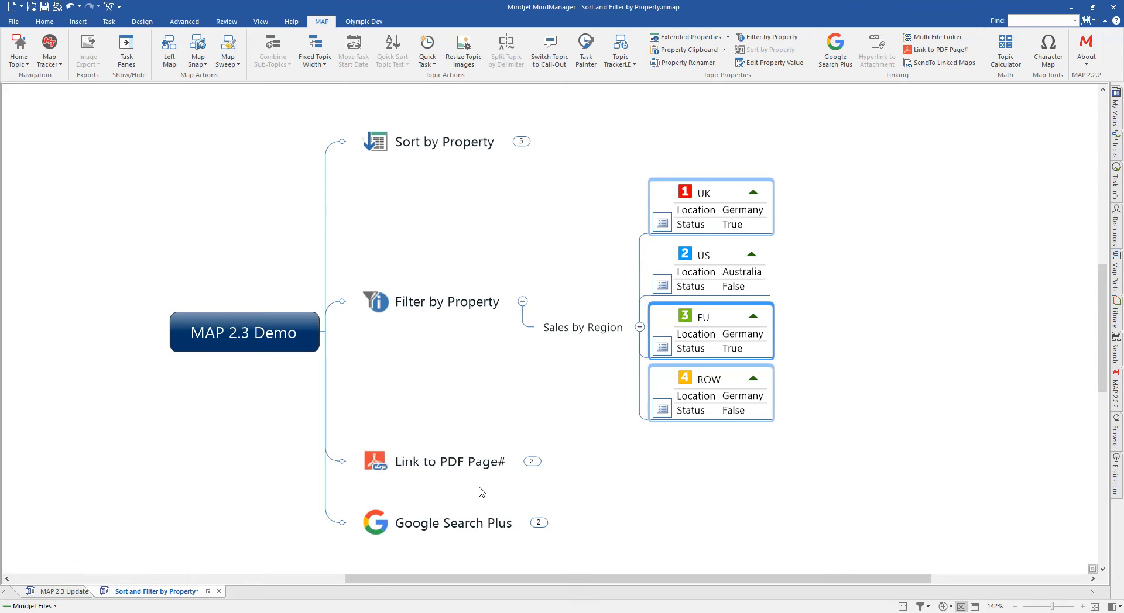
pyautogui.click(584, 332)
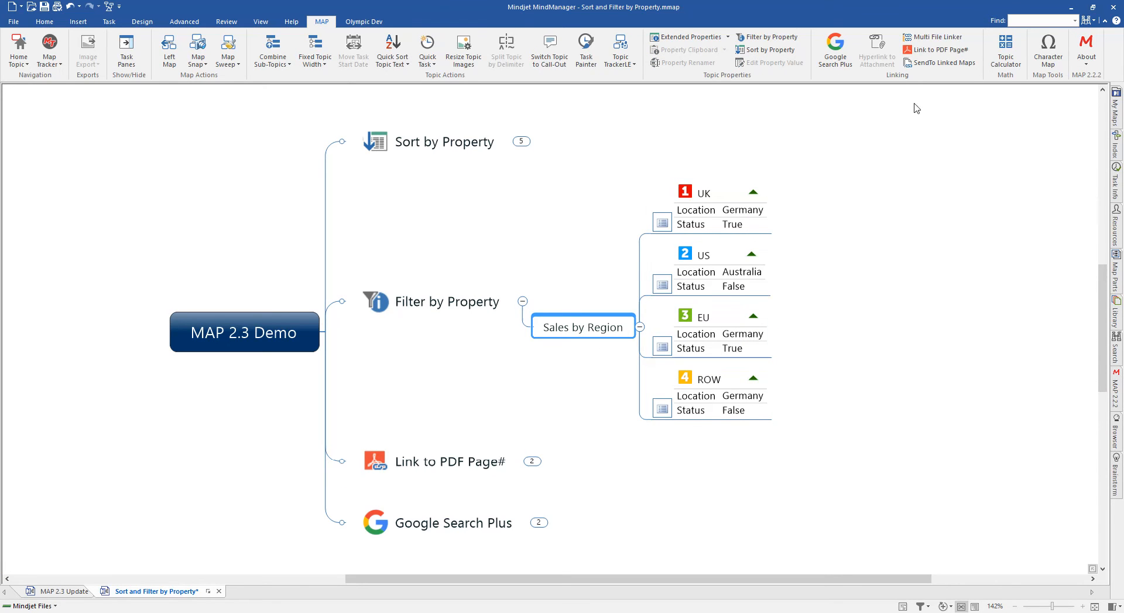
pyautogui.click(763, 39)
pyautogui.click(1103, 53)
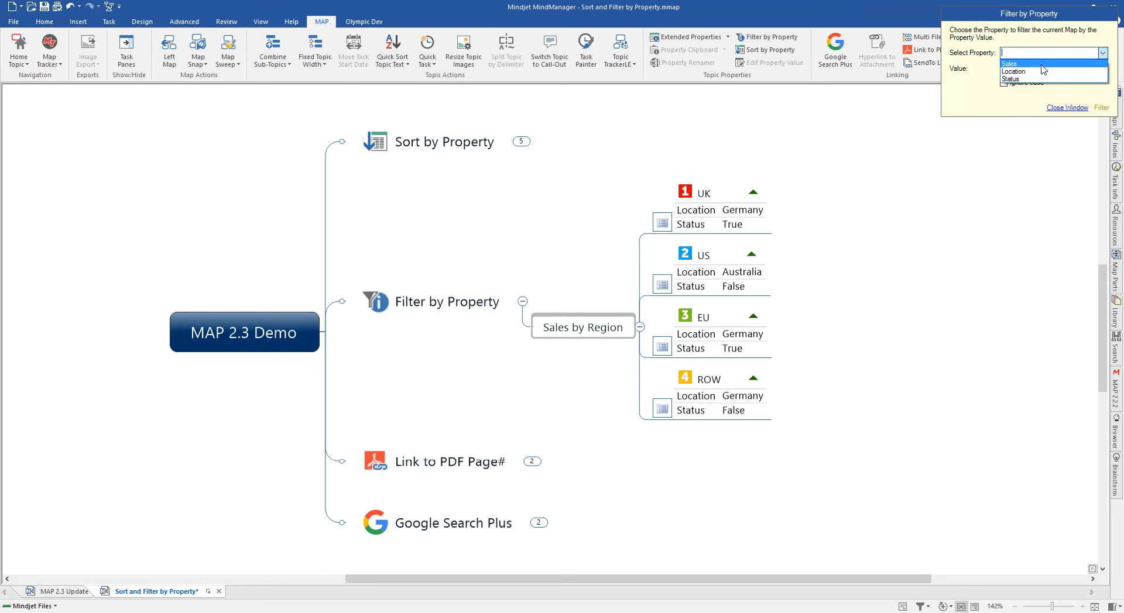
pyautogui.click(1037, 79)
pyautogui.click(1022, 69)
pyautogui.write('True')
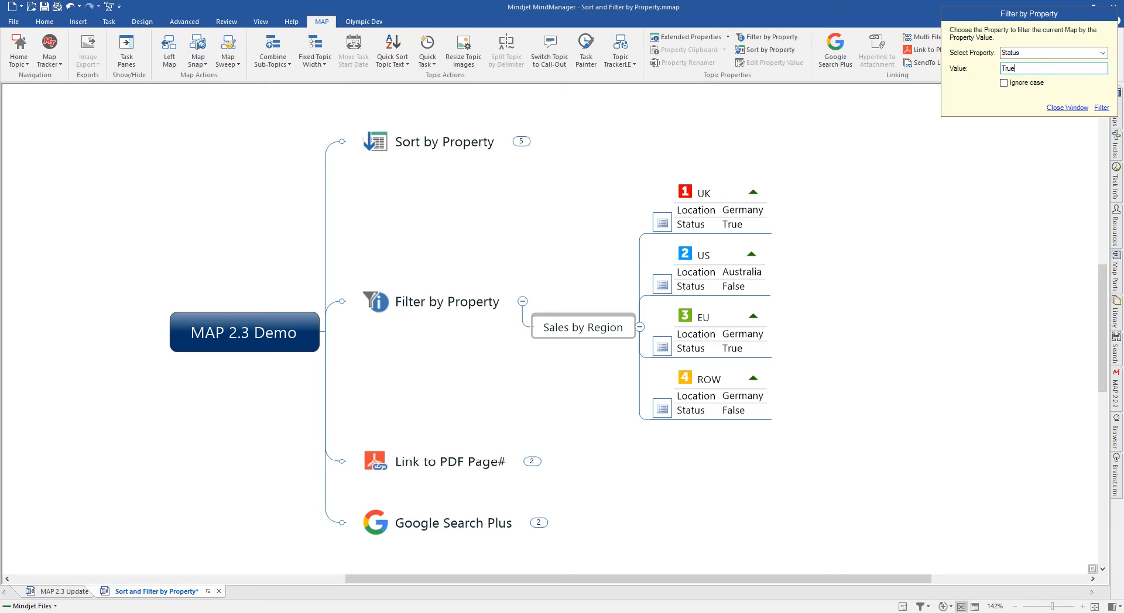
pyautogui.click(1101, 108)
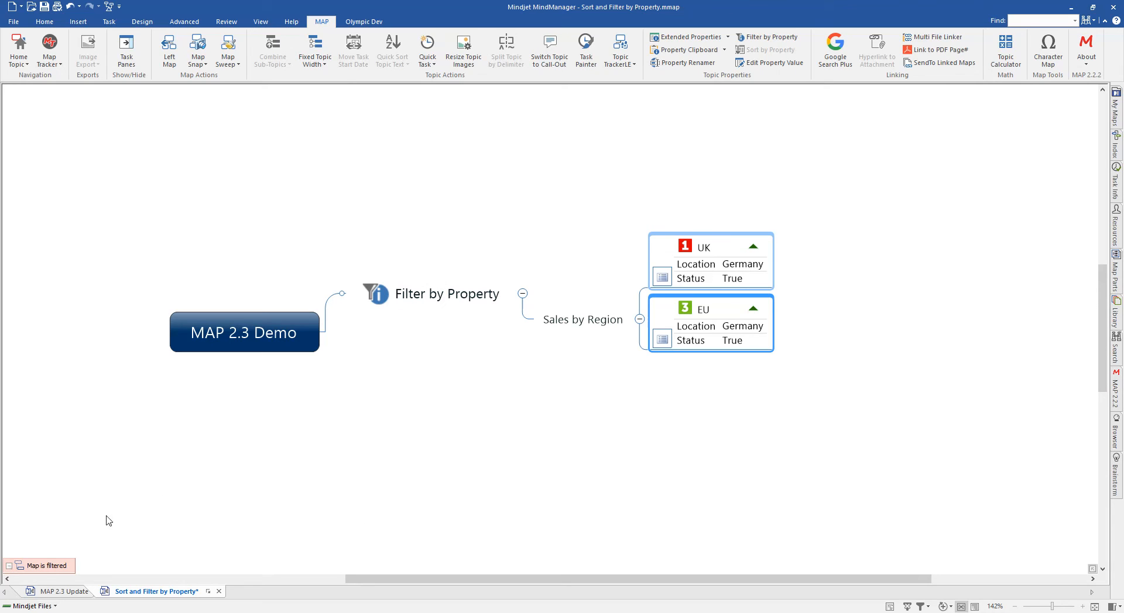
# Remove the Status filter from the map and collapse the Filter by Property branch
pyautogui.click(43, 568)
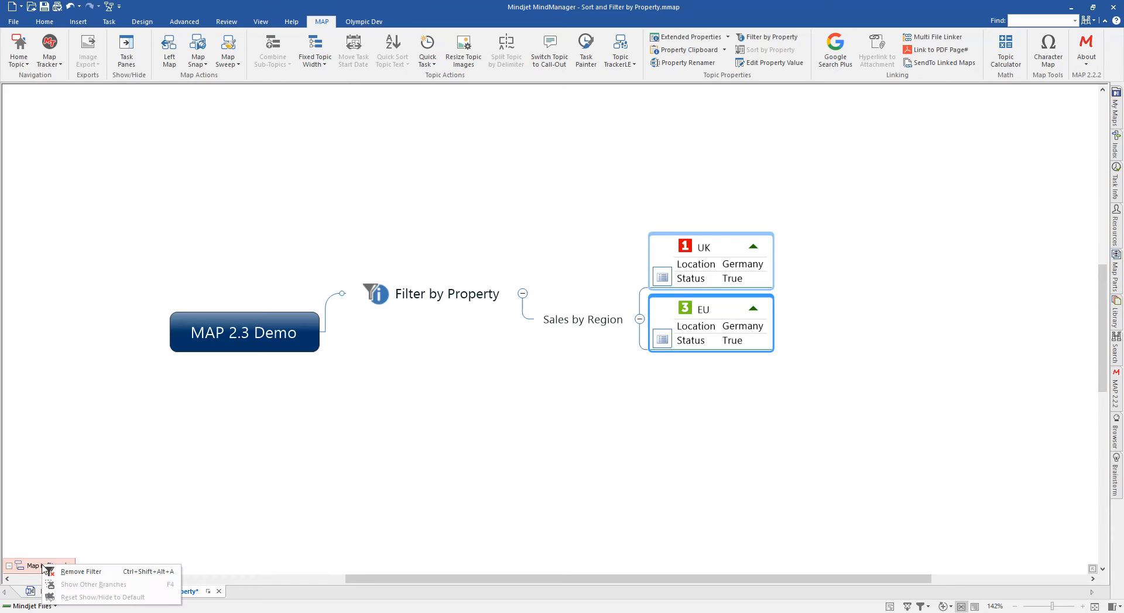
pyautogui.click(73, 572)
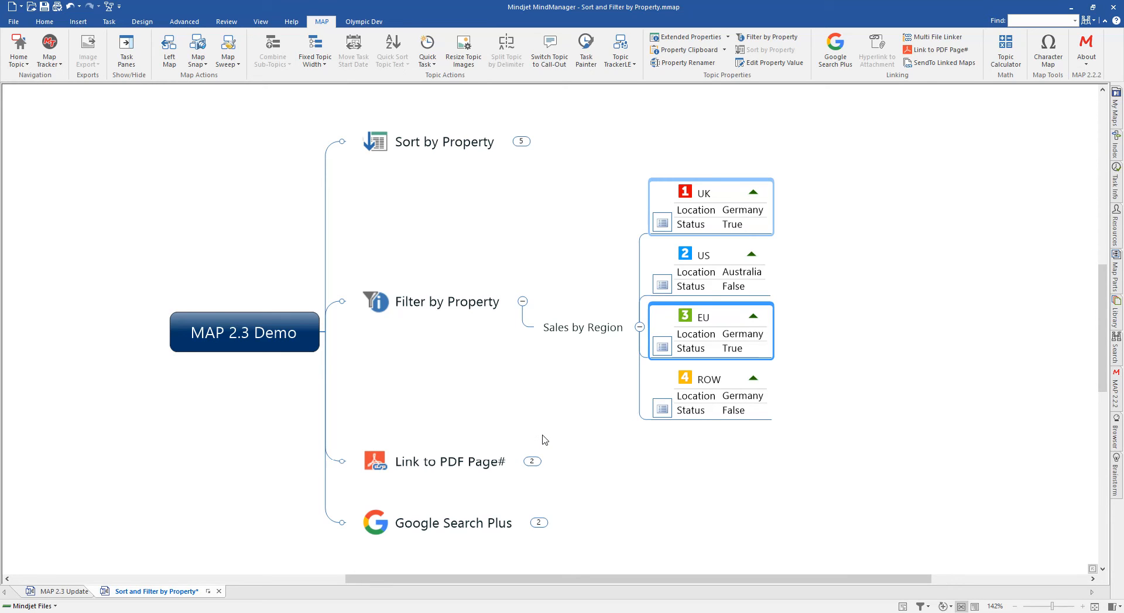
pyautogui.click(522, 302)
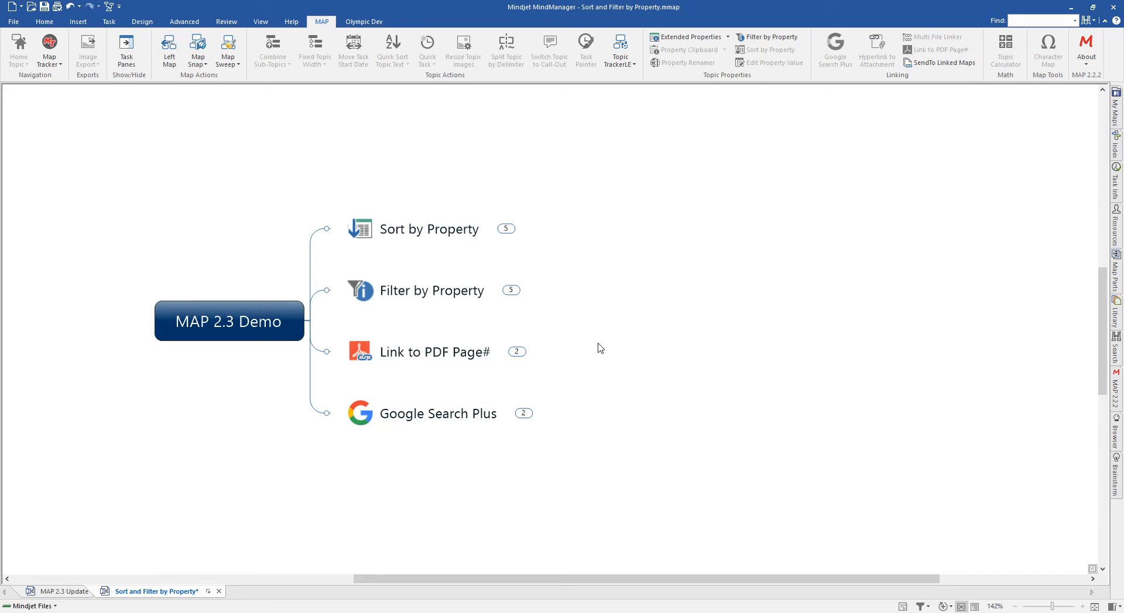
# Expand the Link to PDF Page# branch and link the Page #2 topic to page 2 of Google Search Plus Credential Setup Guide.pdf
pyautogui.click(517, 352)
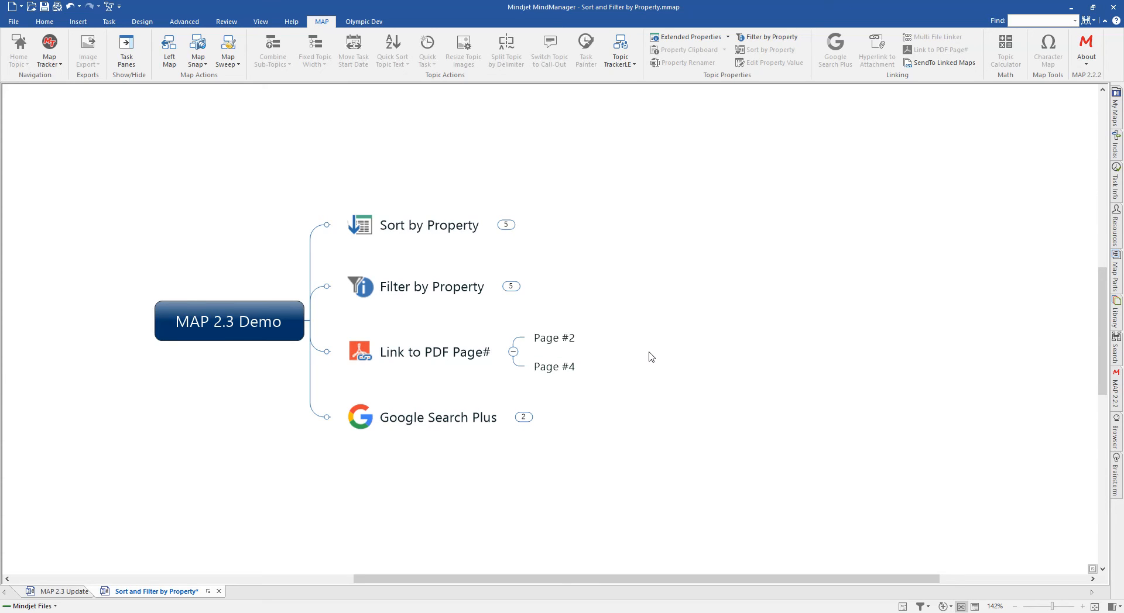
pyautogui.click(570, 340)
pyautogui.click(568, 343)
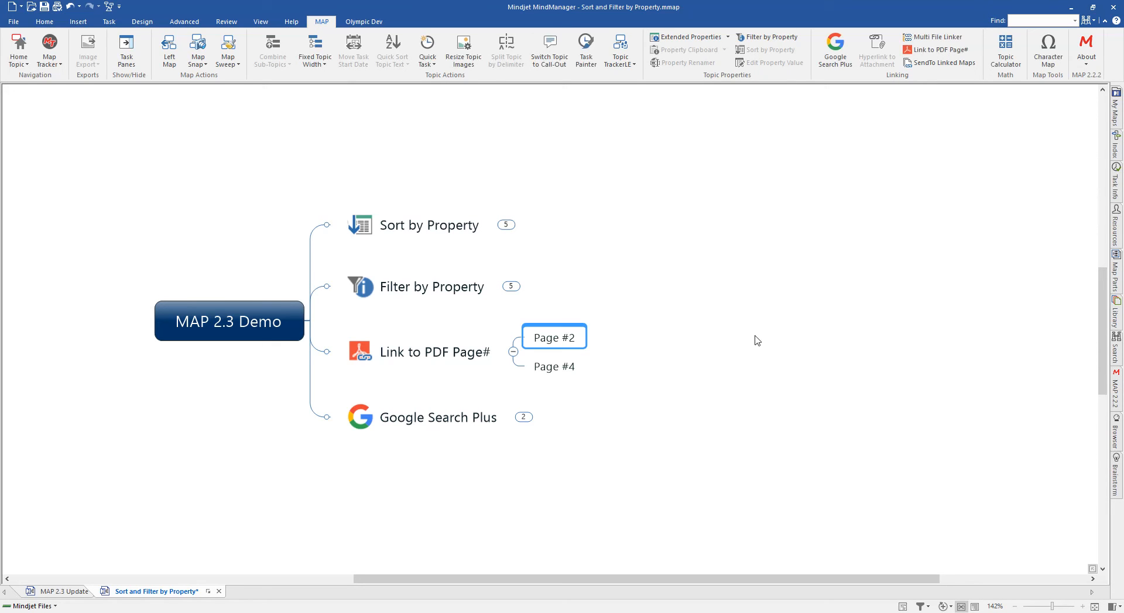
pyautogui.click(950, 54)
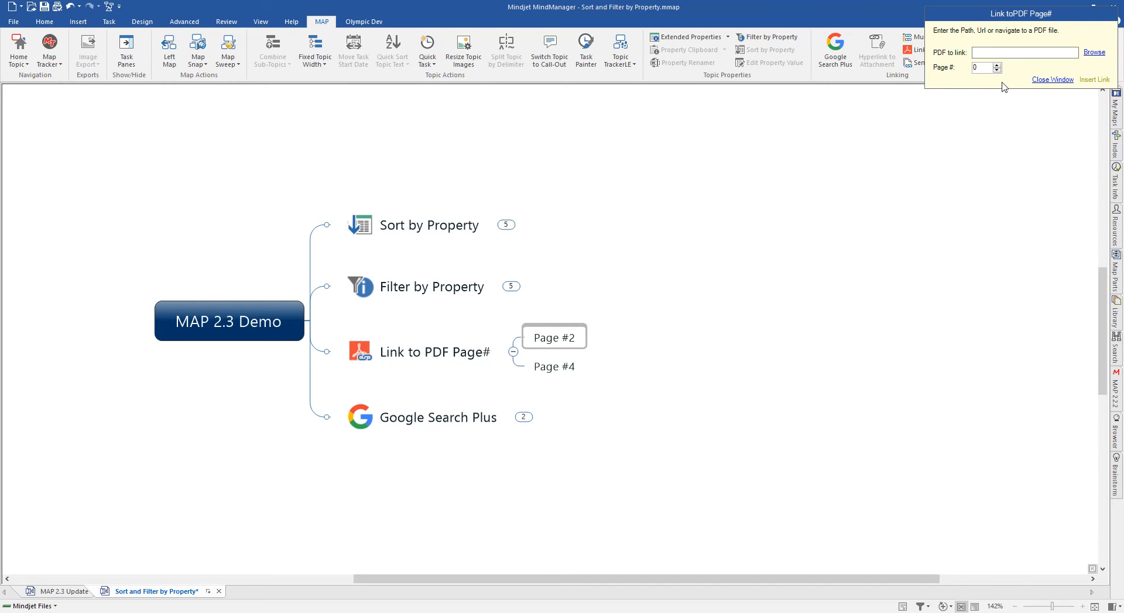
pyautogui.click(995, 52)
pyautogui.click(1094, 52)
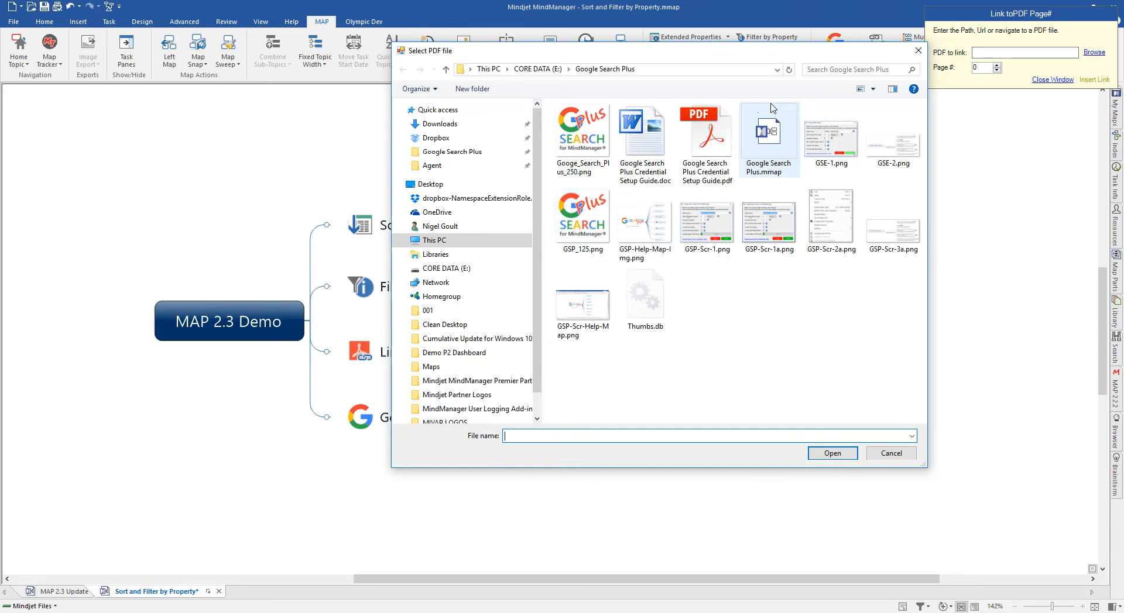
pyautogui.click(714, 144)
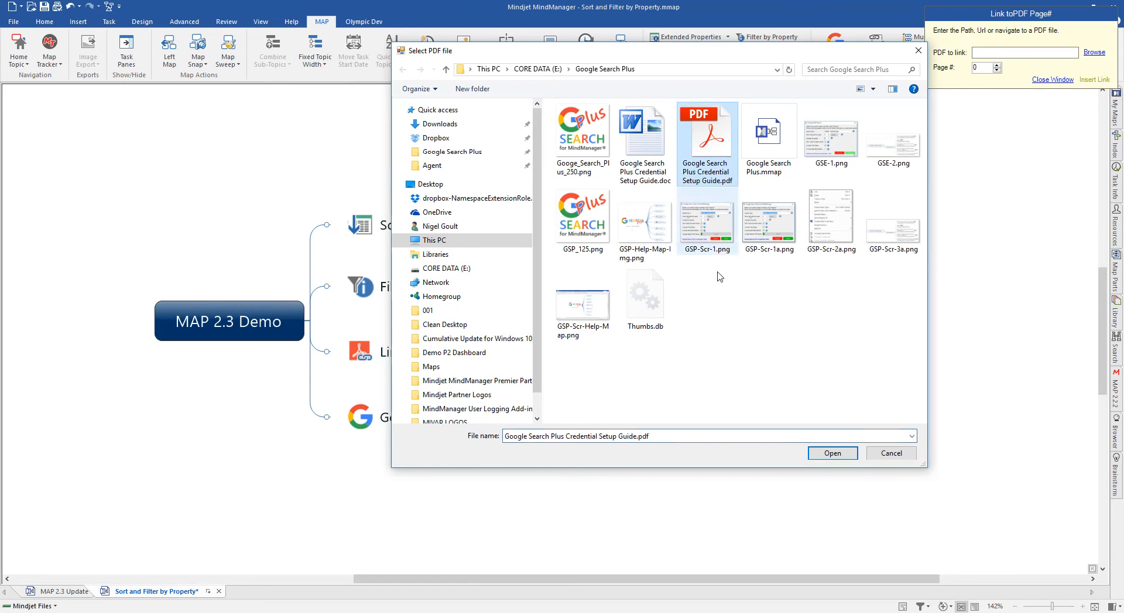
pyautogui.click(832, 453)
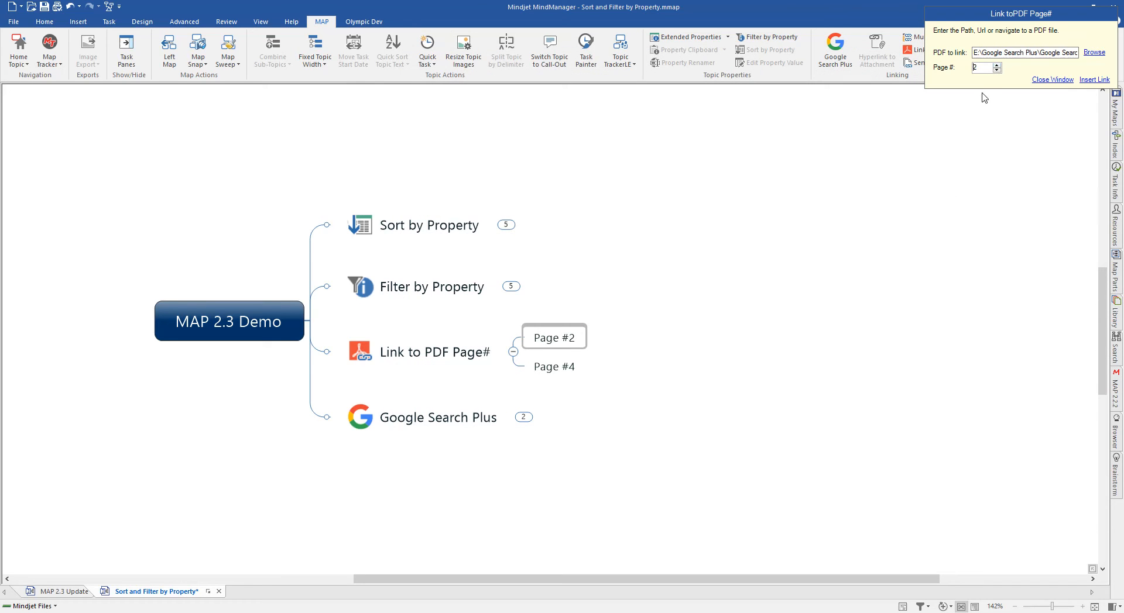
pyautogui.click(1087, 80)
# Link the Page #4 topic to page 4 of Google Search Plus Credential Setup Guide.pdf
pyautogui.click(549, 377)
pyautogui.click(934, 51)
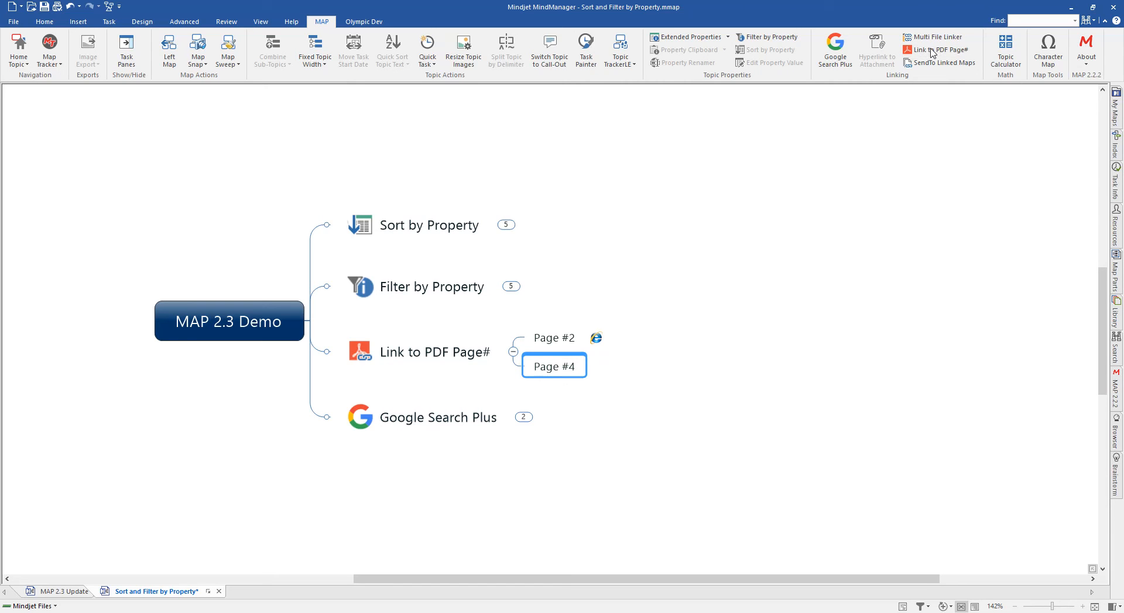
pyautogui.click(1093, 52)
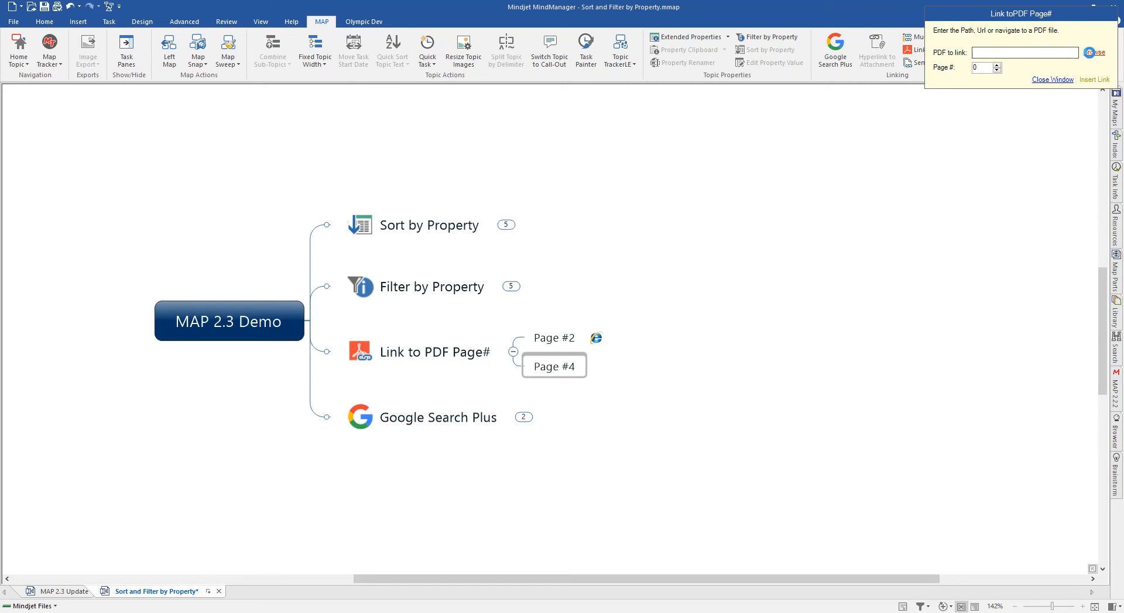
pyautogui.click(684, 143)
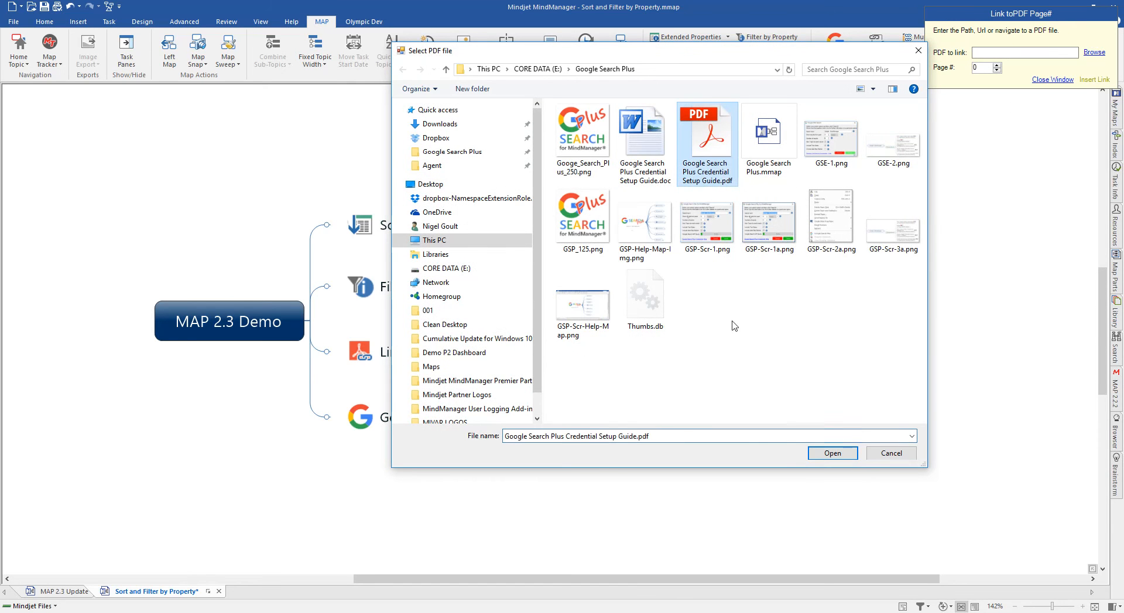
pyautogui.click(819, 454)
pyautogui.click(996, 66)
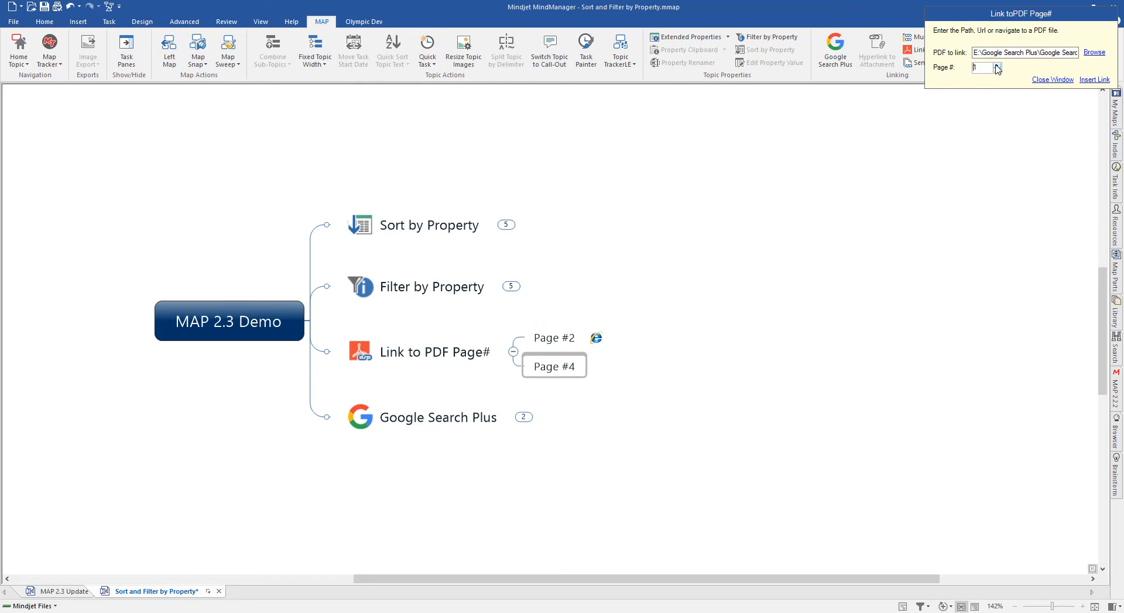
pyautogui.click(996, 67)
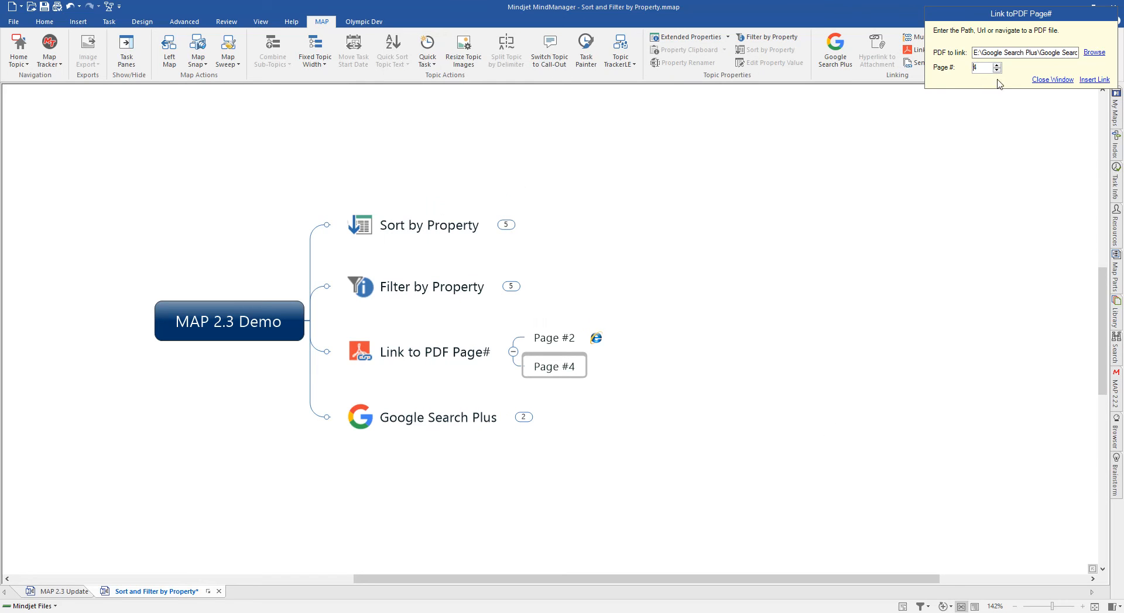
pyautogui.click(1094, 84)
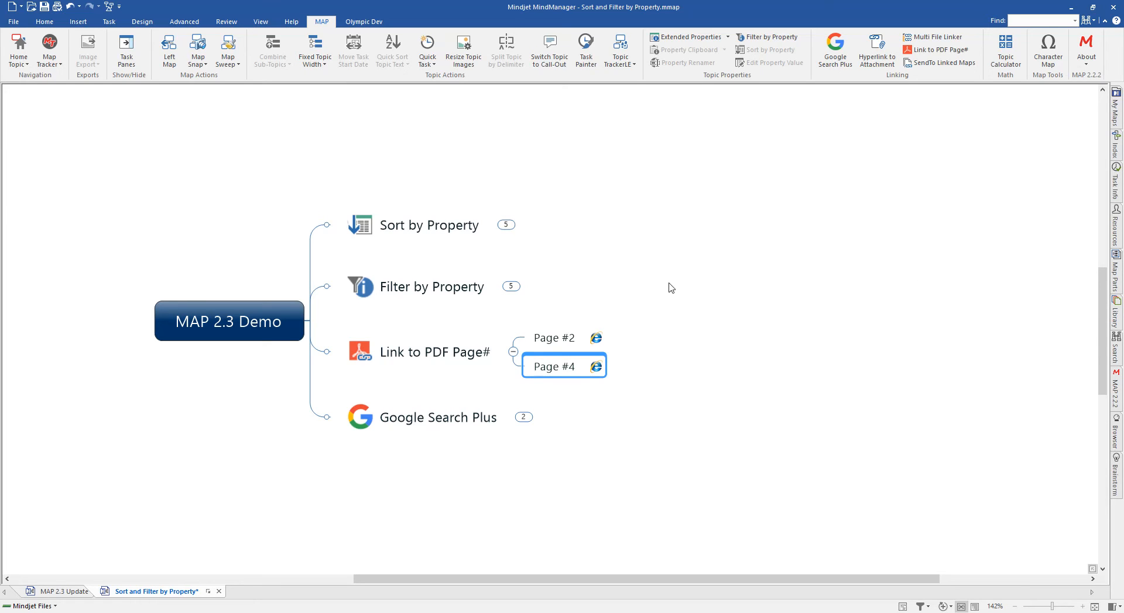
# Test the PDF links on the Page #2 and Page #4 topics in the built-in browser
pyautogui.click(549, 340)
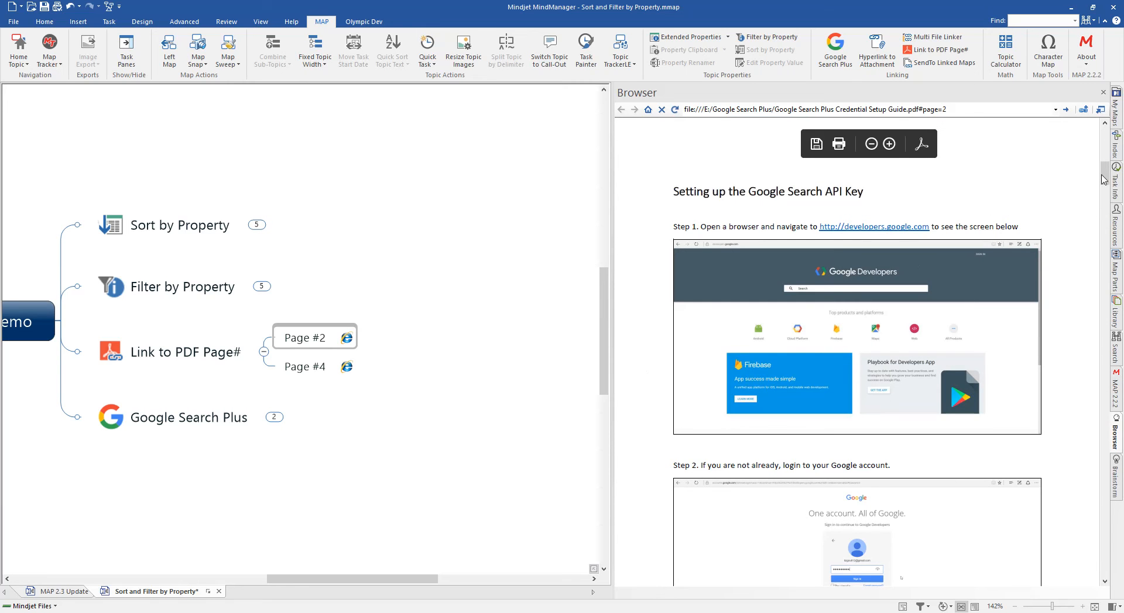
pyautogui.moveTo(1103, 170)
pyautogui.mouseDown()
pyautogui.moveTo(1105, 148)
pyautogui.moveTo(1089, 177)
pyautogui.mouseUp()
pyautogui.click(313, 368)
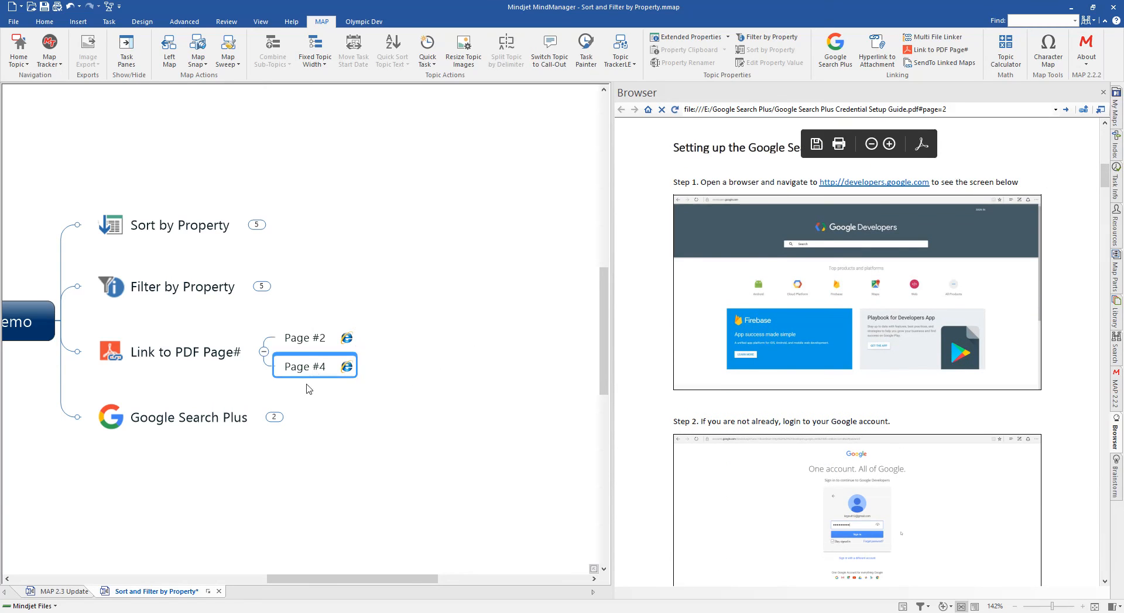
pyautogui.click(346, 367)
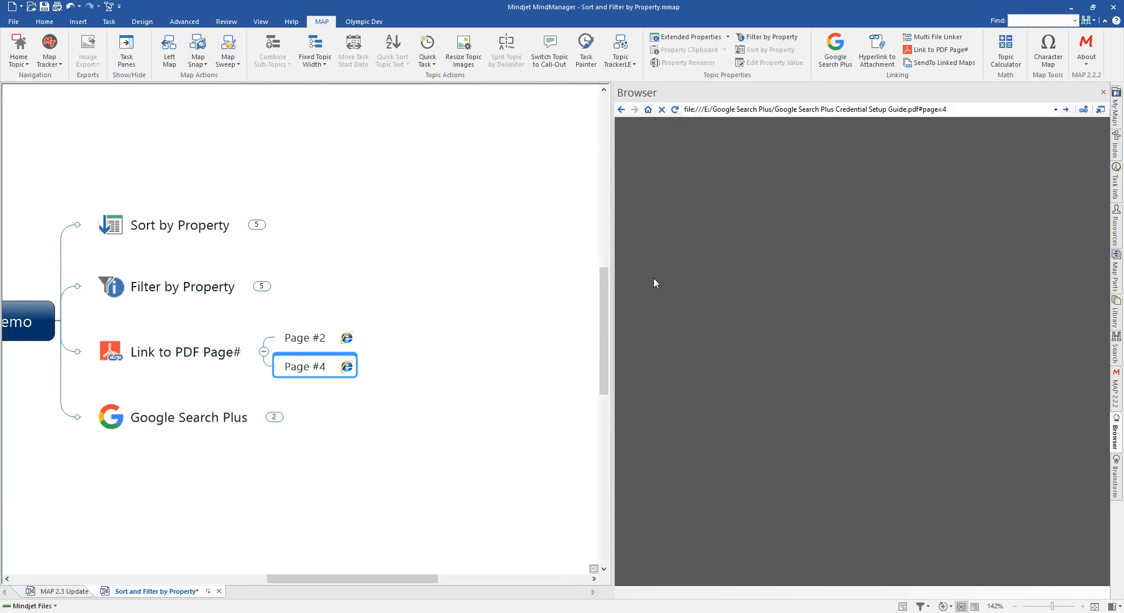
# Reopen the Page #2 and Page #4 PDF links, returning the built-in browser to its home page before each one
pyautogui.click(648, 111)
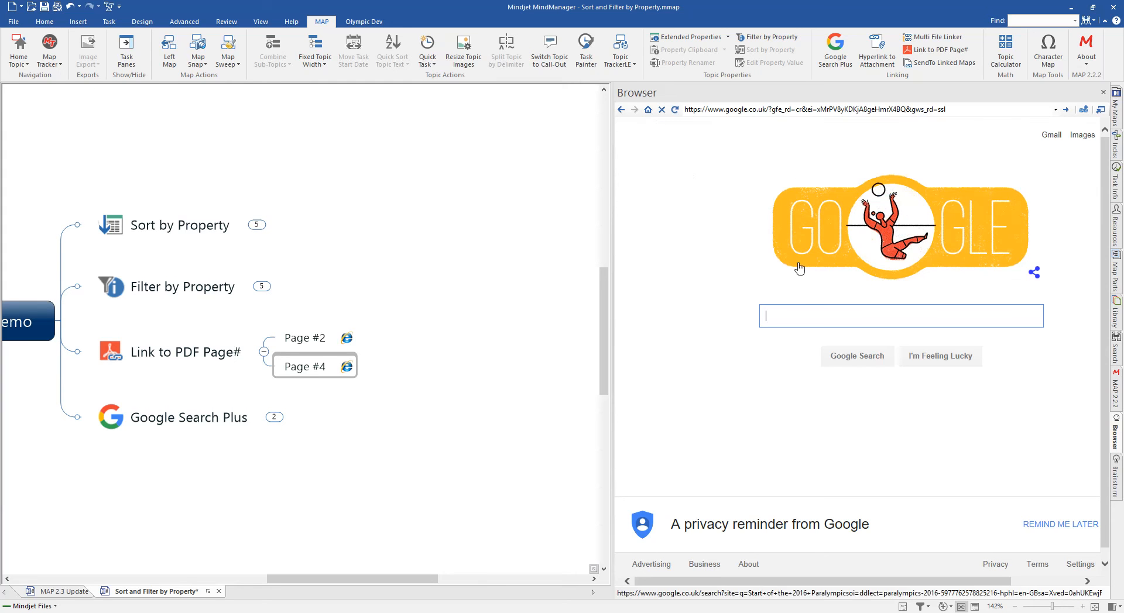
pyautogui.click(349, 340)
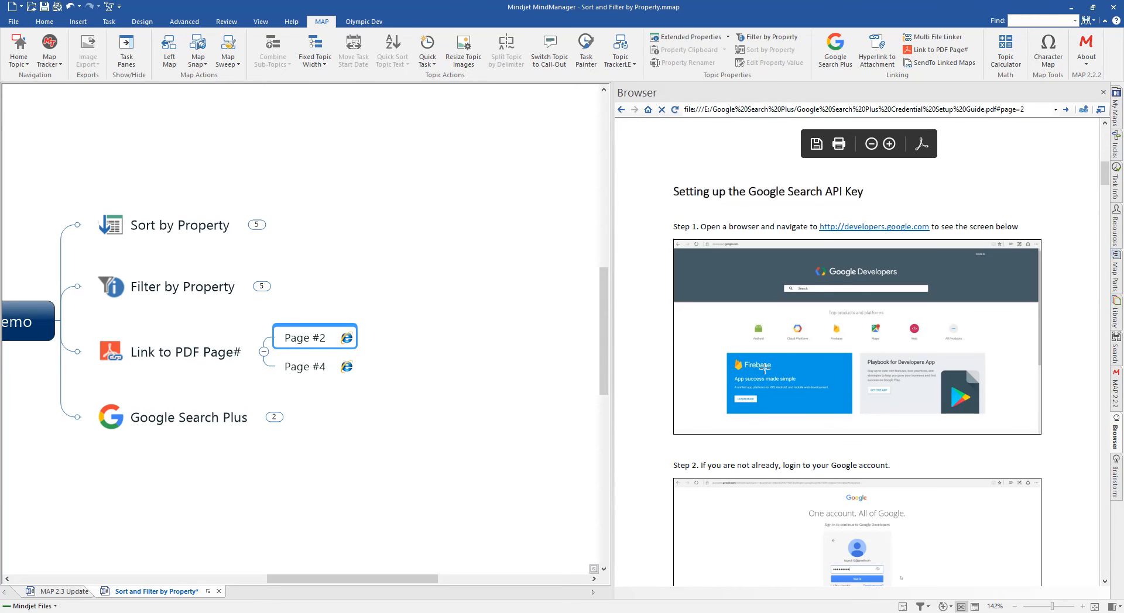
pyautogui.click(648, 110)
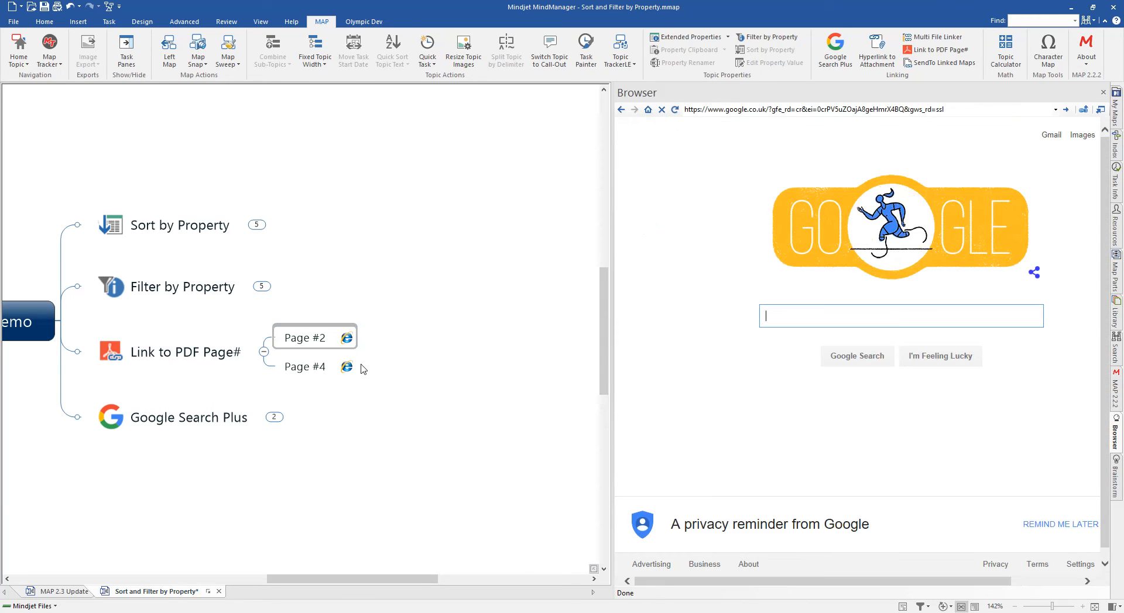
pyautogui.click(346, 366)
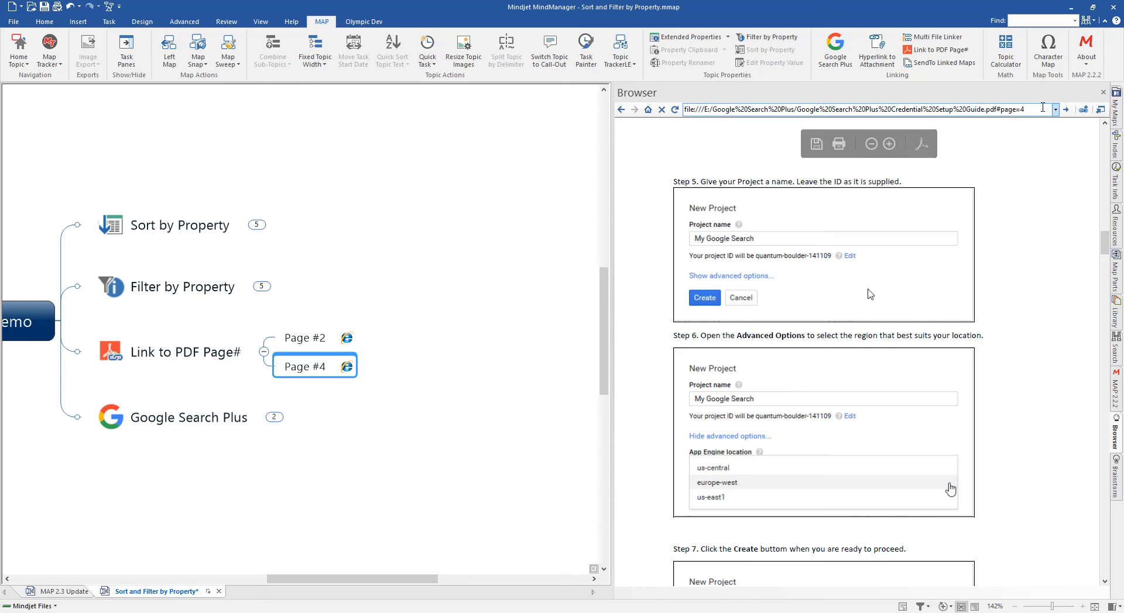
# Close the built-in browser and collapse the Link to PDF Page# branch
pyautogui.click(1103, 92)
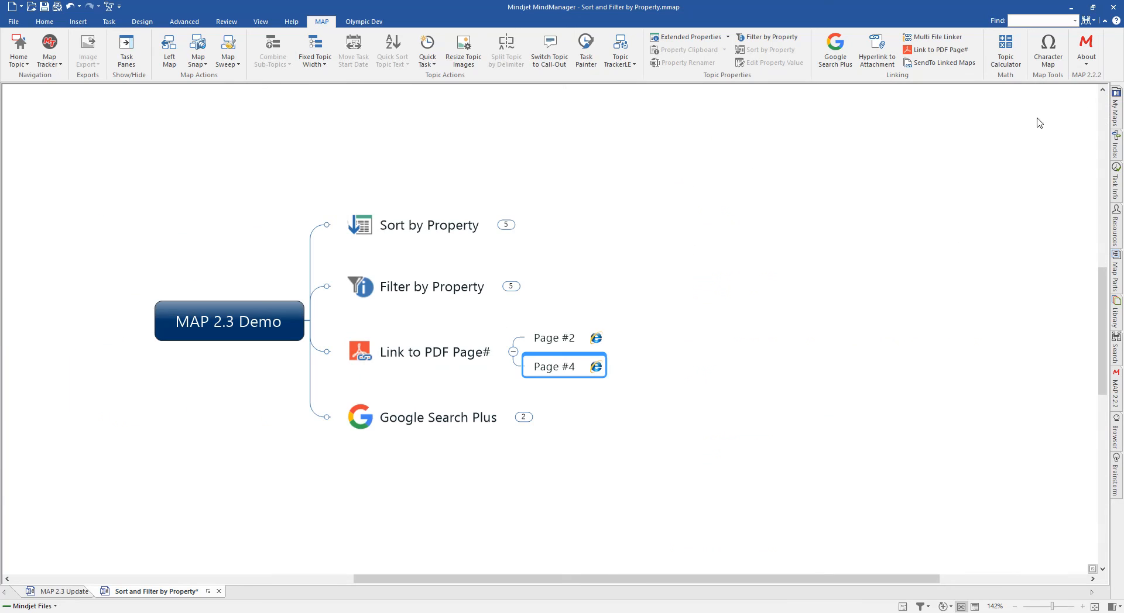
pyautogui.click(513, 352)
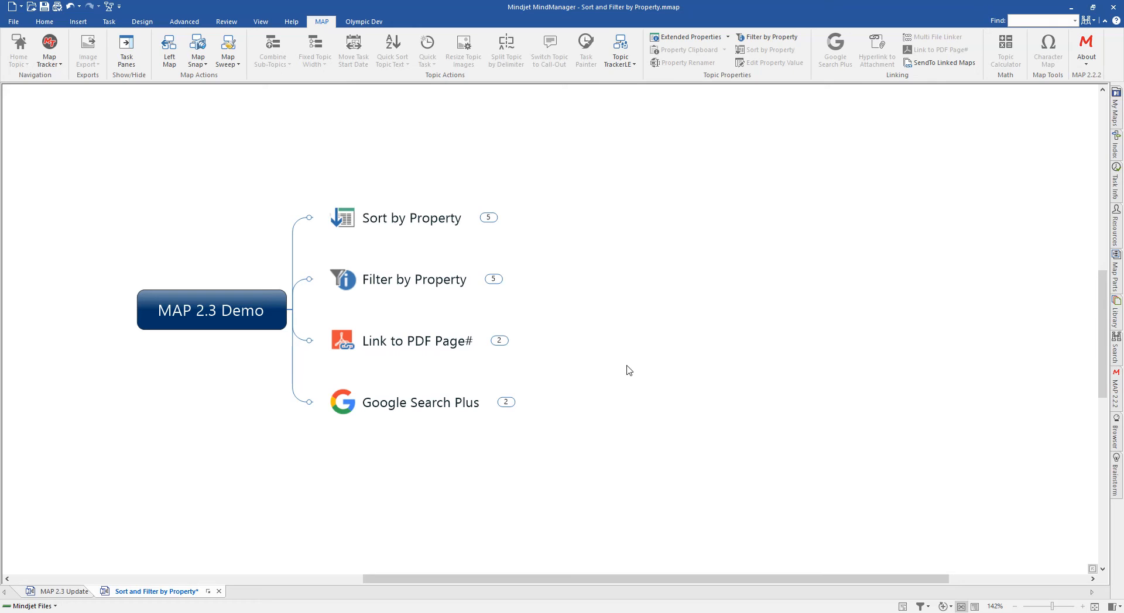
# Show the Search map parts under Web Services and expand the Google Search Plus branch
pyautogui.click(1117, 280)
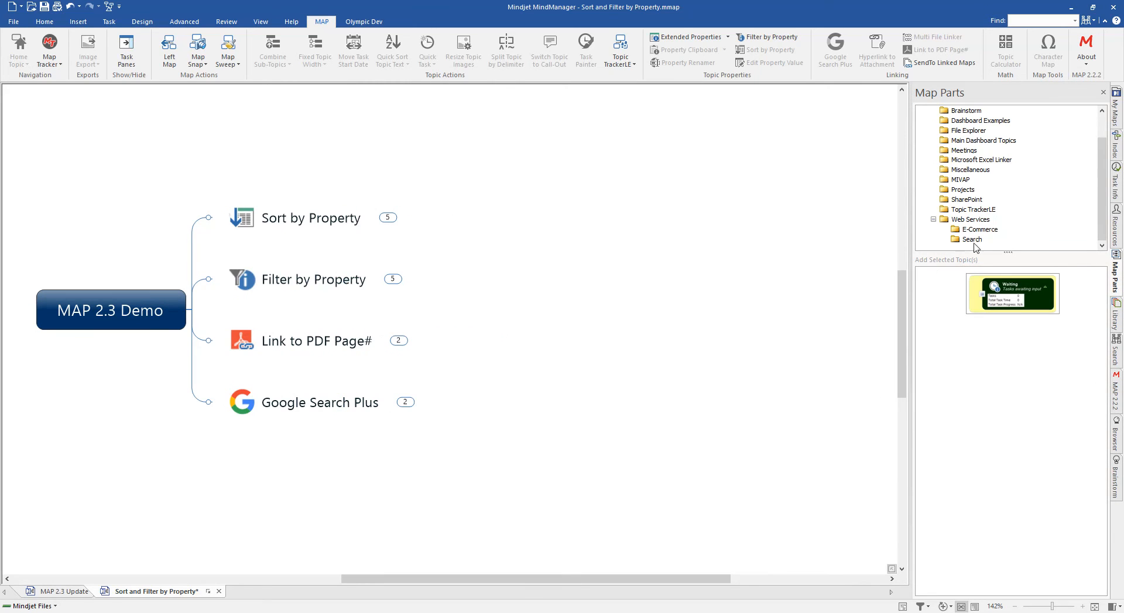
pyautogui.click(973, 241)
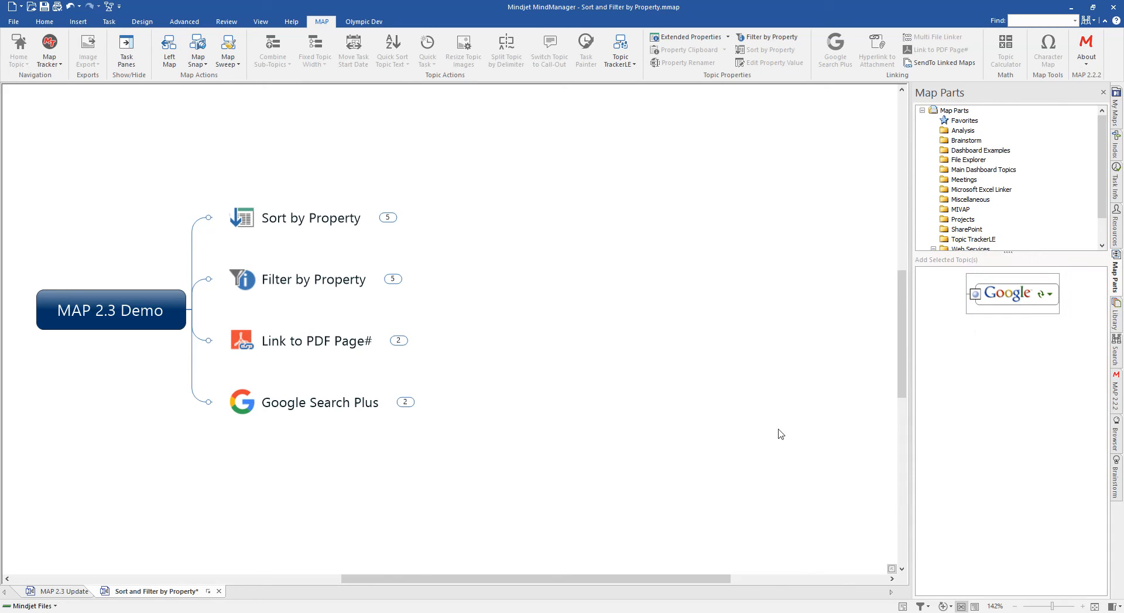
pyautogui.click(405, 404)
# Try the Google search map part on the Mindjet topic, looking for Mindjet with 10 results, and delete the part from the map
pyautogui.moveTo(988, 313); pyautogui.dragTo(620, 466)
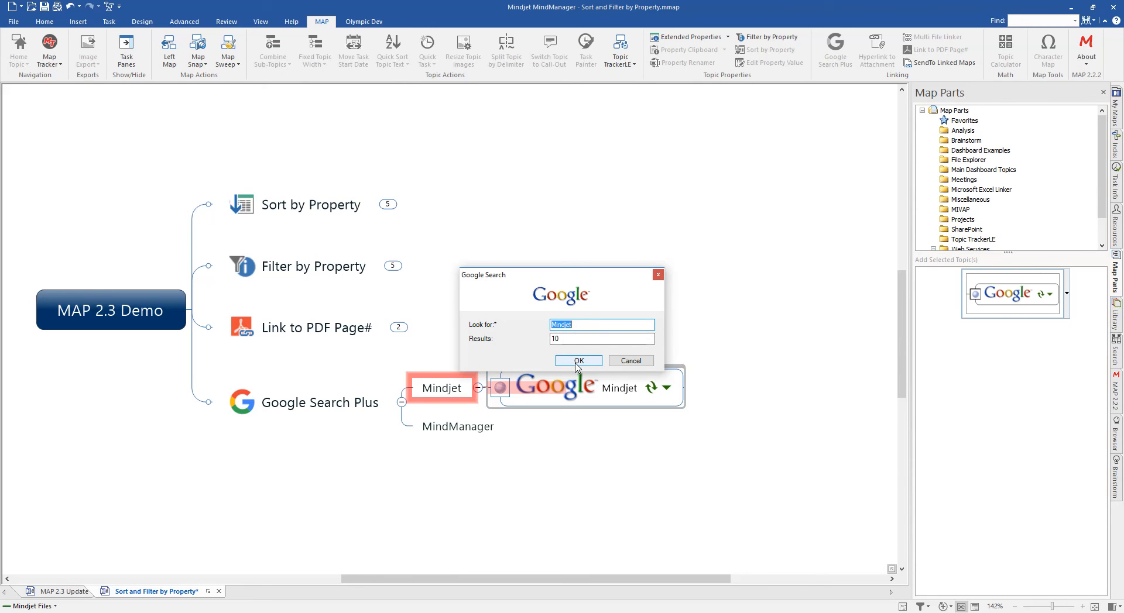
pyautogui.click(578, 362)
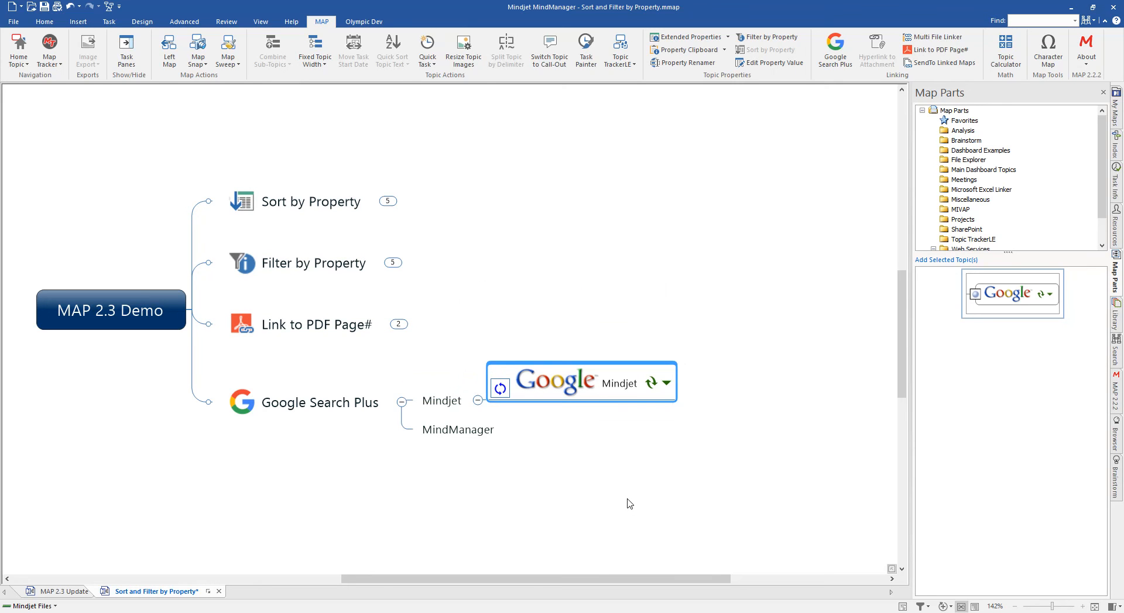
pyautogui.click(667, 383)
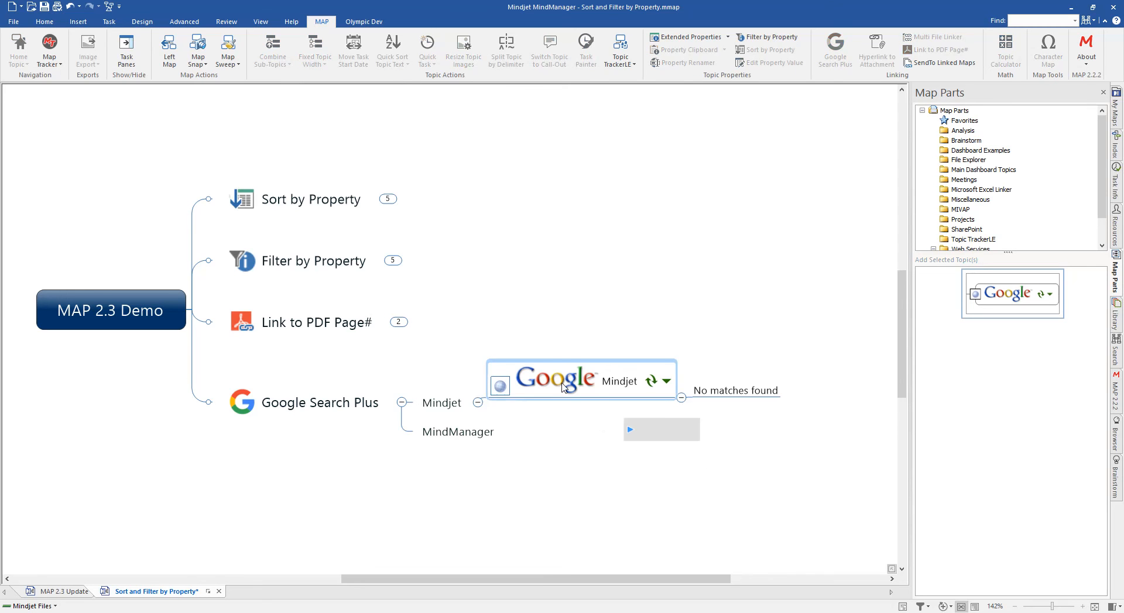
pyautogui.press('Delete')
pyautogui.moveTo(589, 430); pyautogui.dragTo(640, 432)
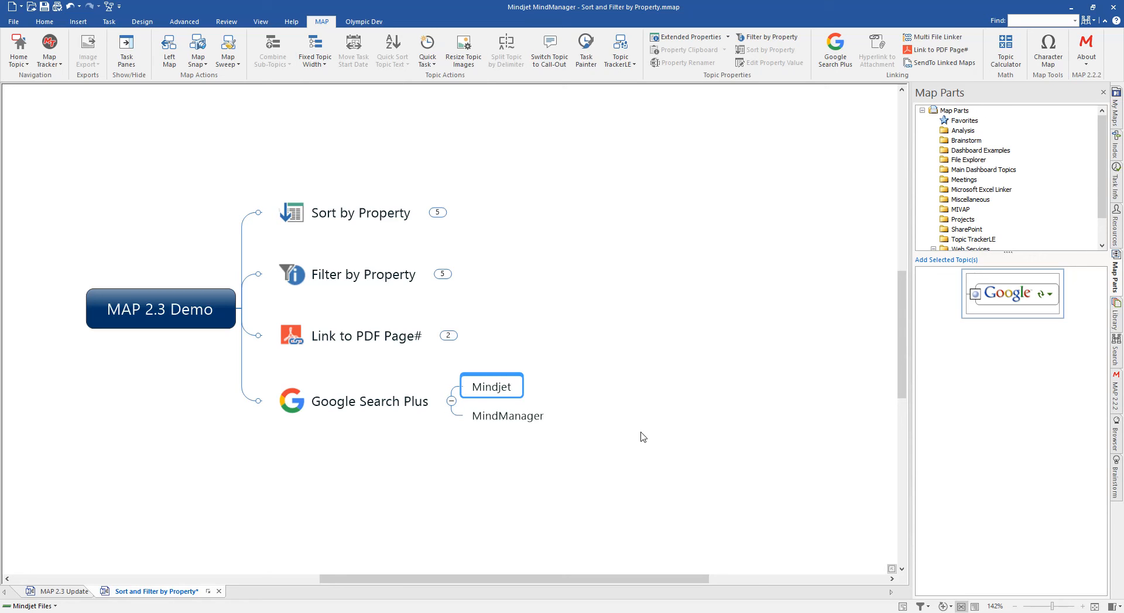
# Close the map parts library, start Google Search Plus for the Mindjet topic, and review and update its stored credentials
pyautogui.click(1103, 92)
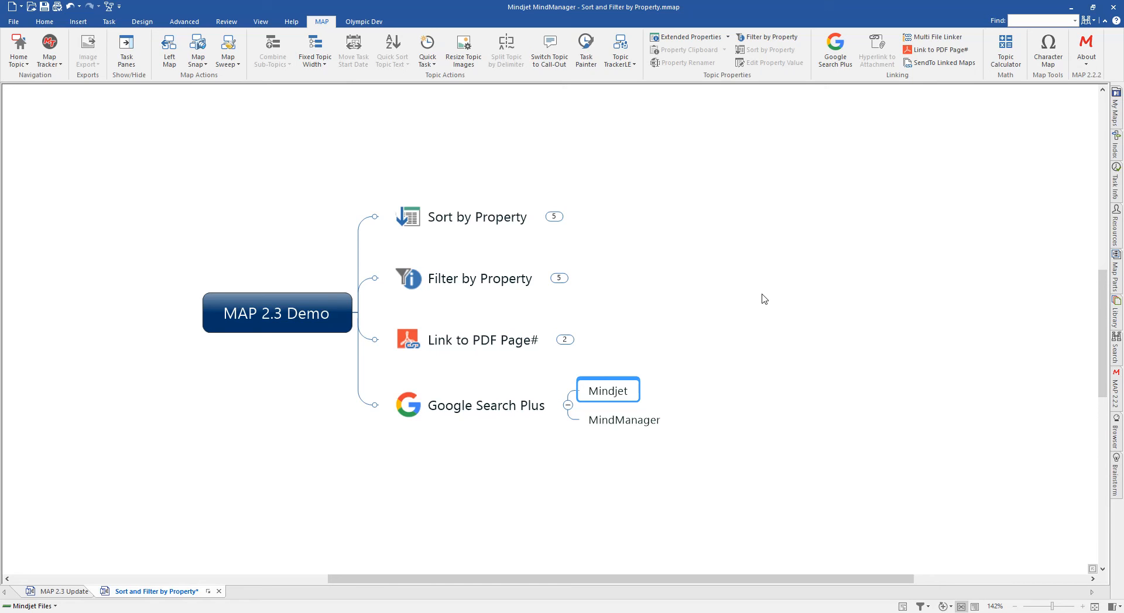
pyautogui.moveTo(782, 340); pyautogui.dragTo(716, 346)
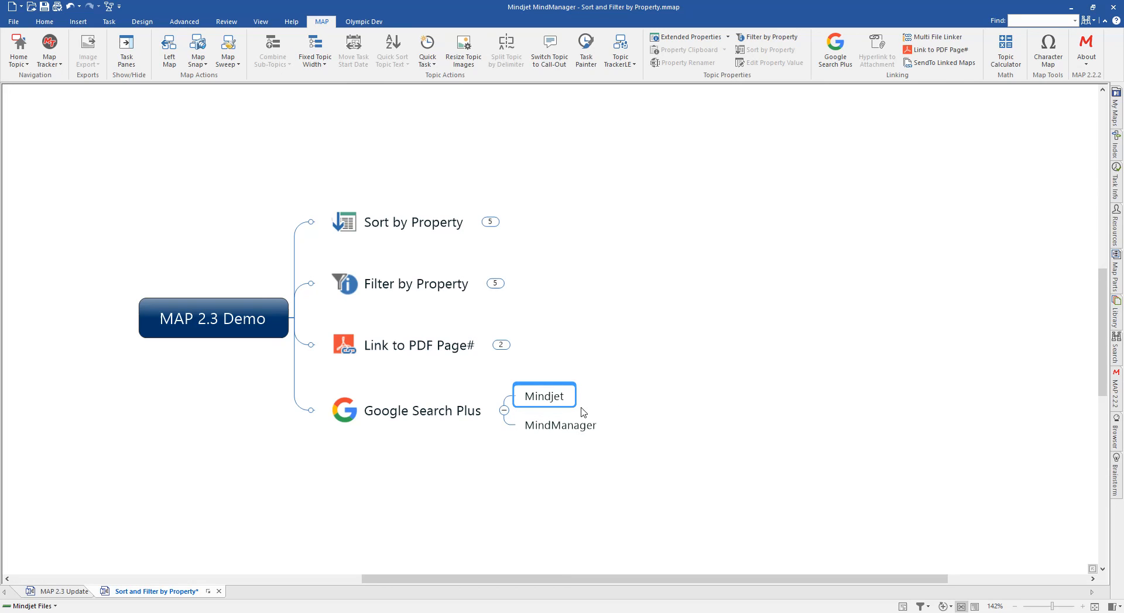
pyautogui.click(837, 51)
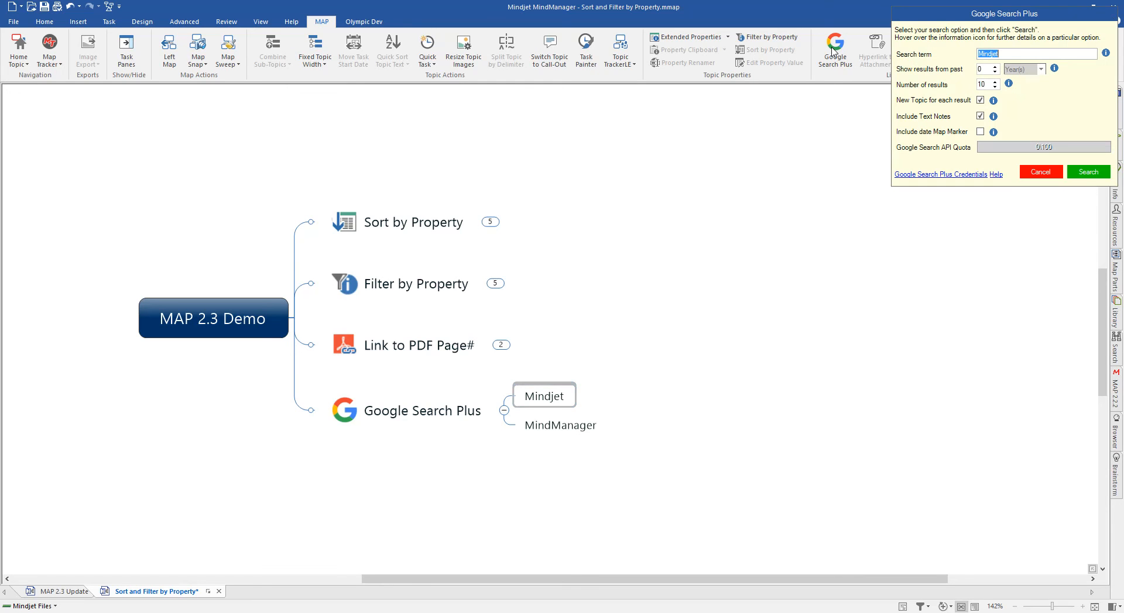
pyautogui.click(980, 116)
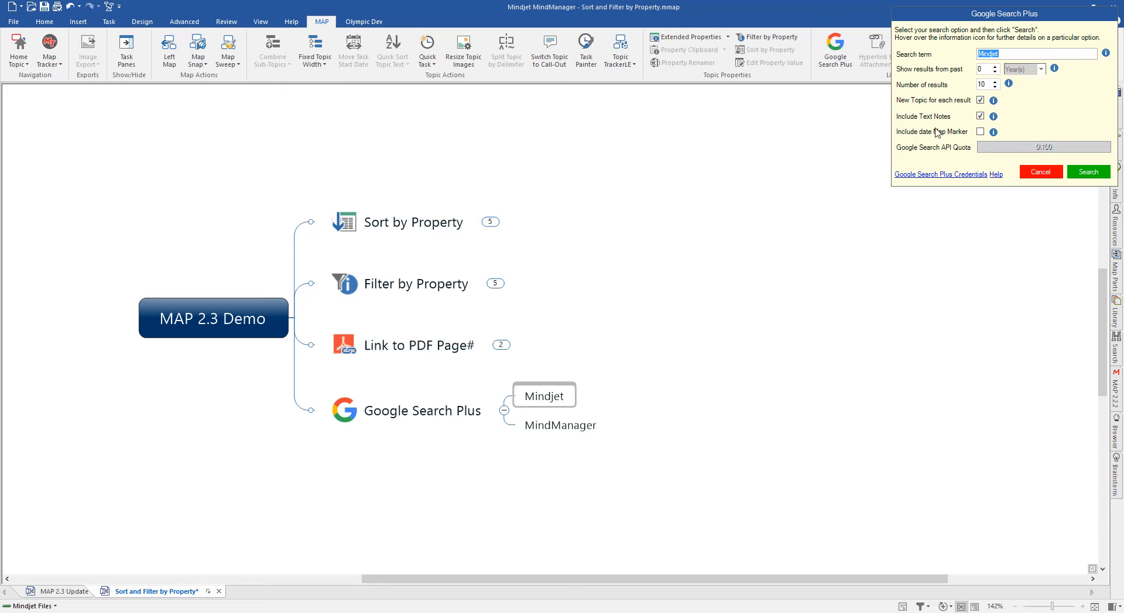
pyautogui.click(922, 175)
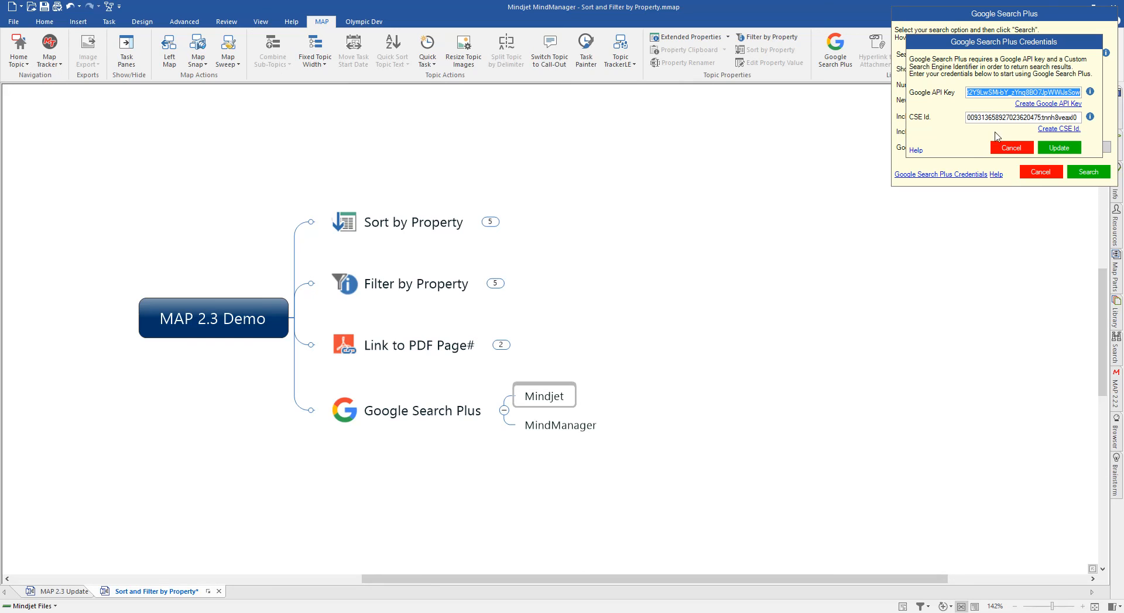
pyautogui.click(1056, 149)
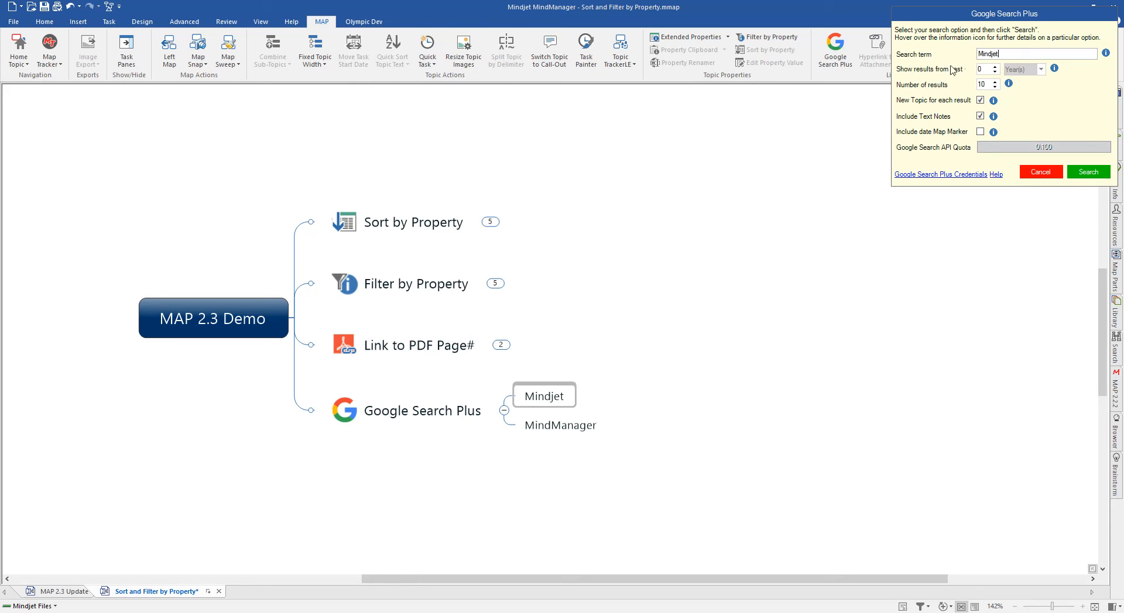
# Run Google Search Plus for Mindjet with 10 results, a new topic for each result, text notes and the date map marker included
pyautogui.click(995, 66)
pyautogui.moveTo(1053, 71)
pyautogui.click(994, 72)
pyautogui.click(980, 115)
pyautogui.click(980, 131)
pyautogui.click(1084, 174)
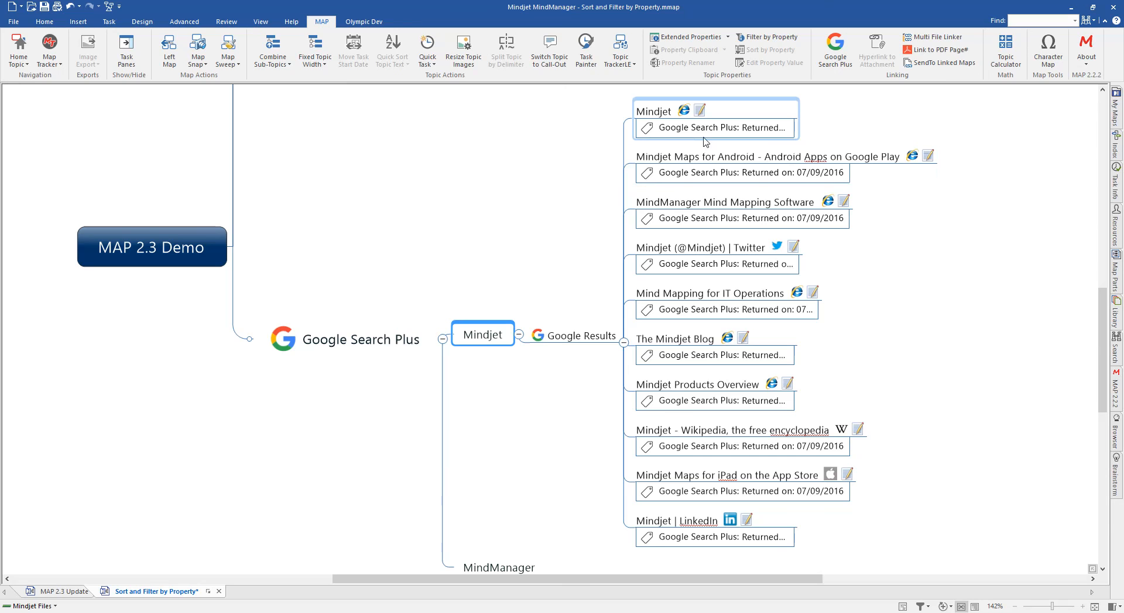
pyautogui.click(761, 218)
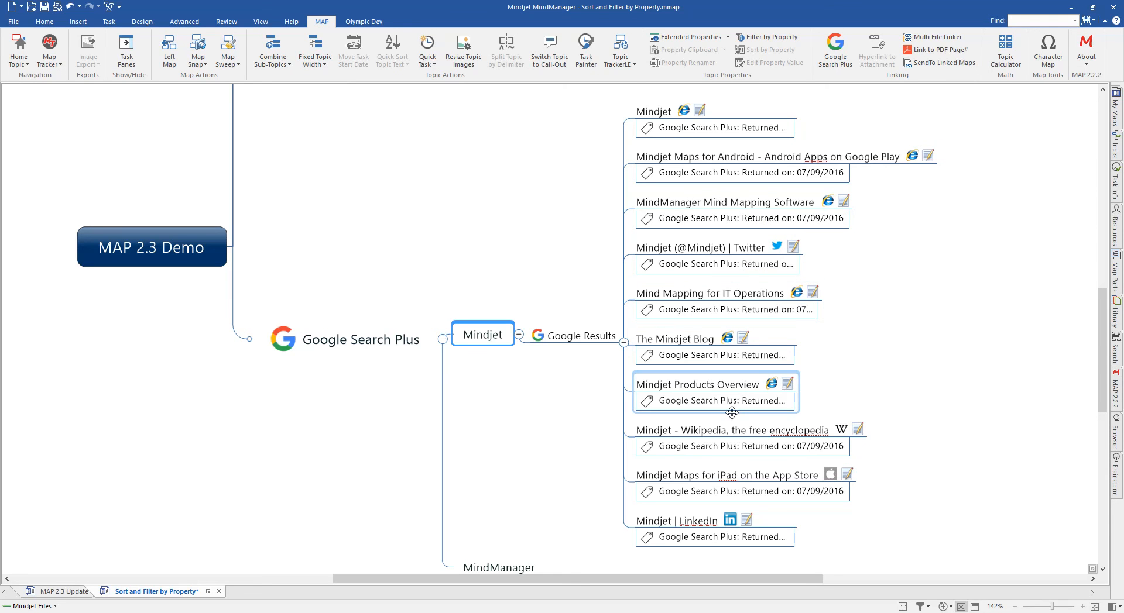
# Show the topics tagged with the Google Search Plus date marker in the map index, and close the index
pyautogui.click(1116, 152)
pyautogui.click(925, 279)
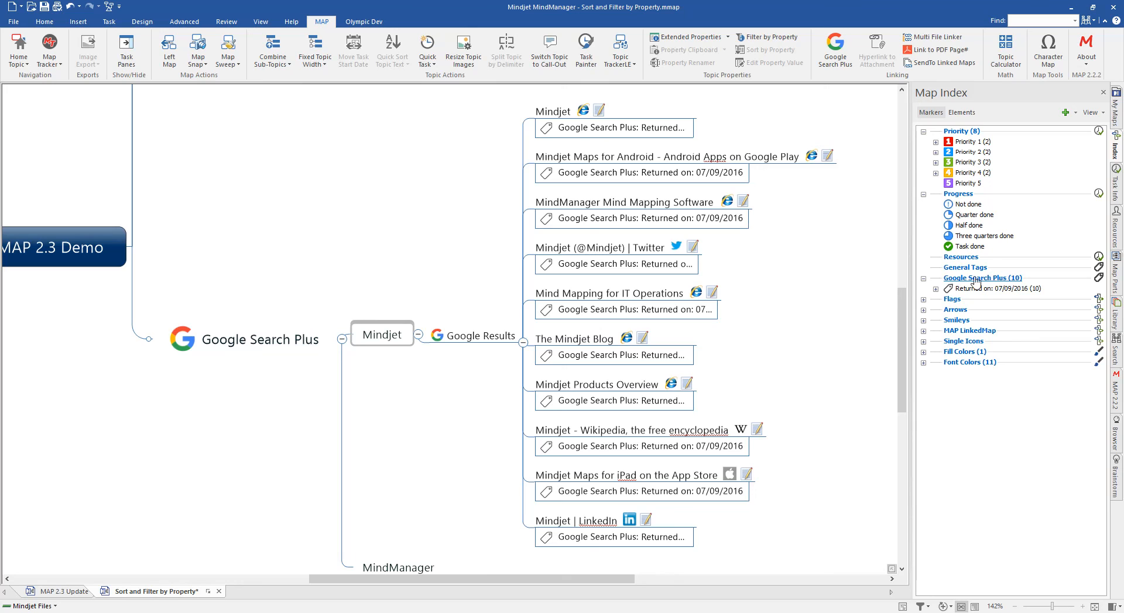
pyautogui.click(935, 289)
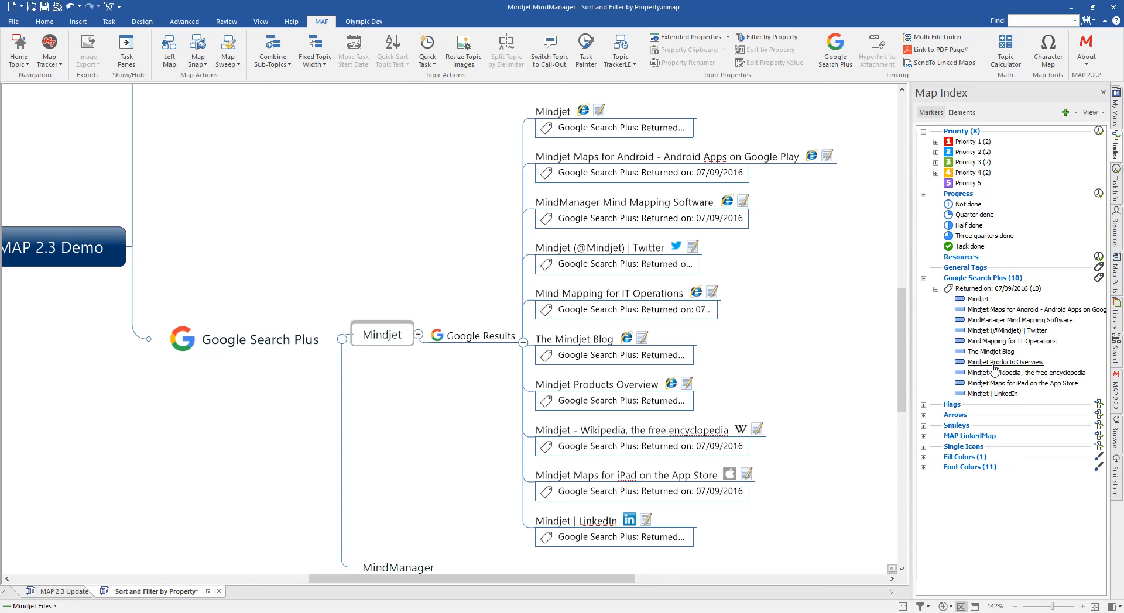
pyautogui.click(935, 289)
pyautogui.click(923, 279)
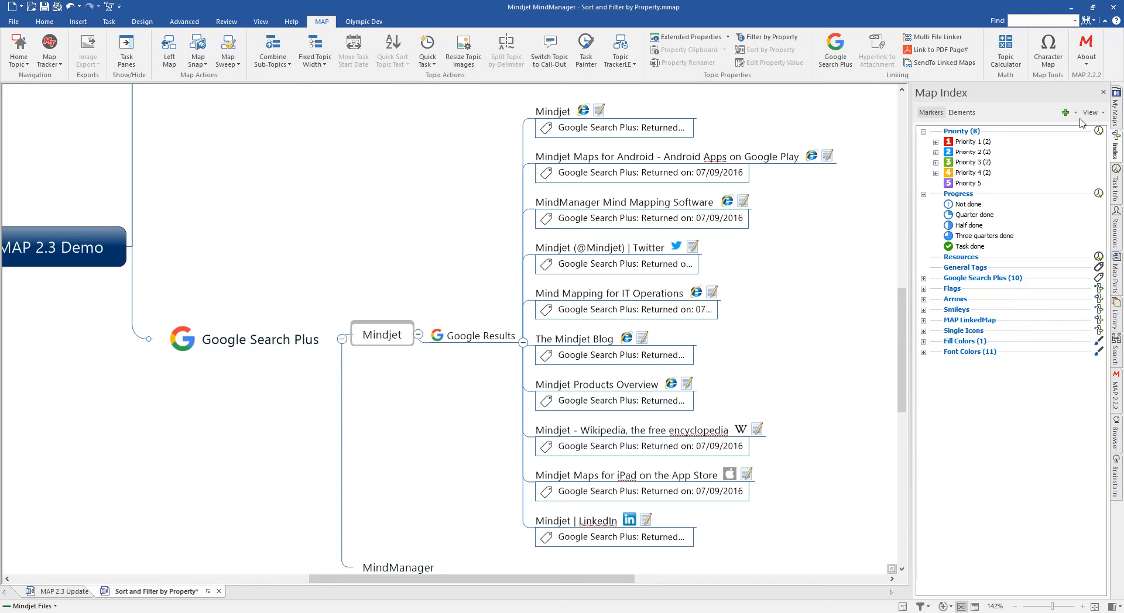
pyautogui.click(1104, 92)
# Review the stored Google Search Plus options and API quota for the Mindjet topic, and cancel without updating
pyautogui.moveTo(898, 293); pyautogui.dragTo(920, 279)
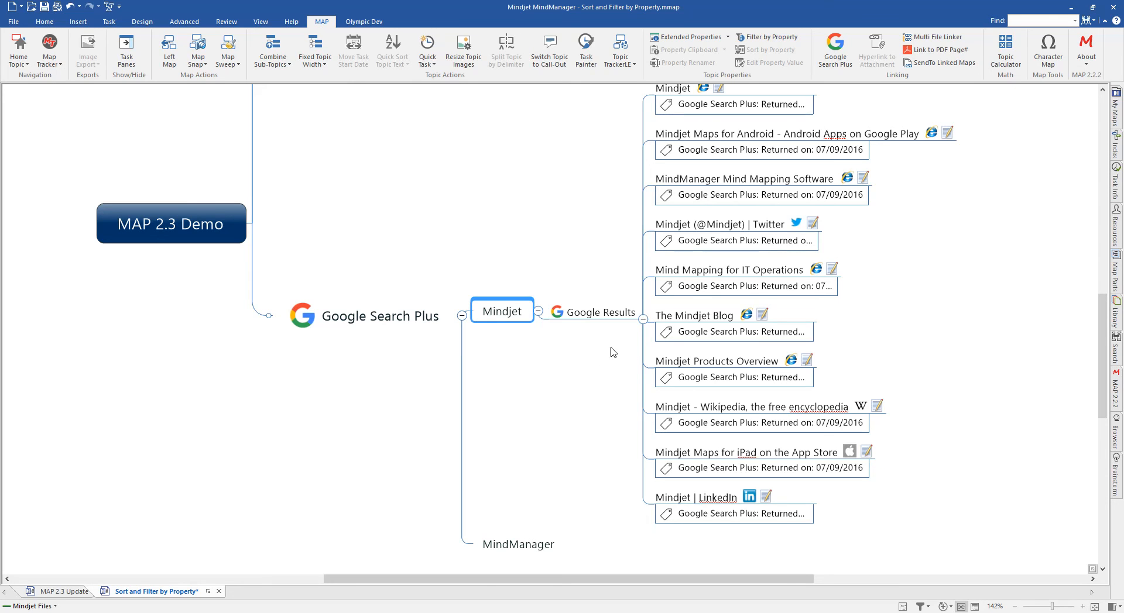
pyautogui.moveTo(572, 371); pyautogui.dragTo(522, 393)
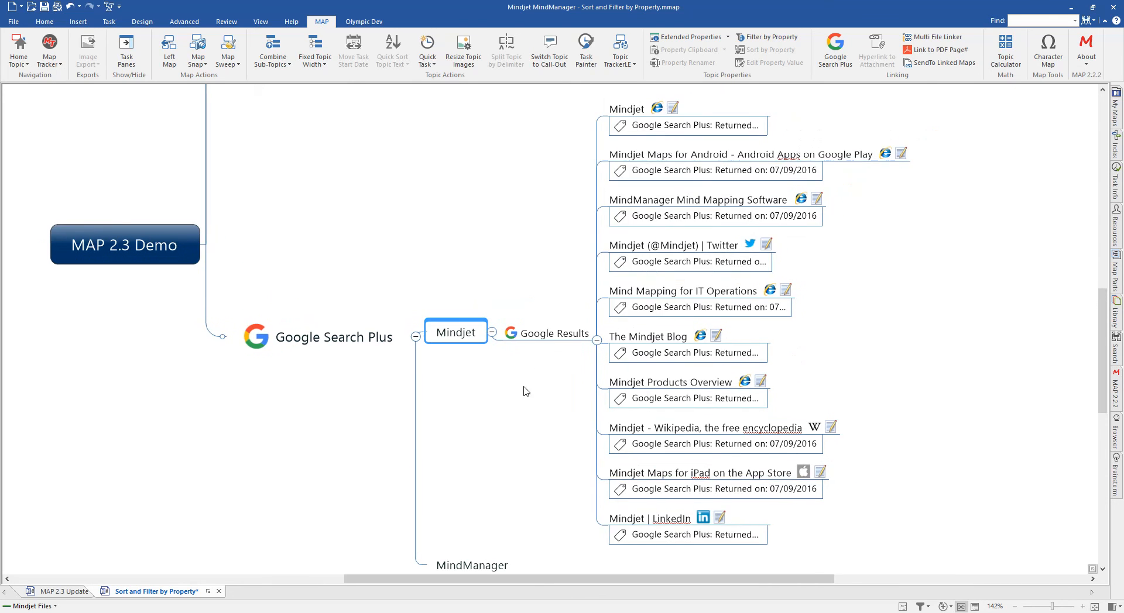
pyautogui.click(835, 50)
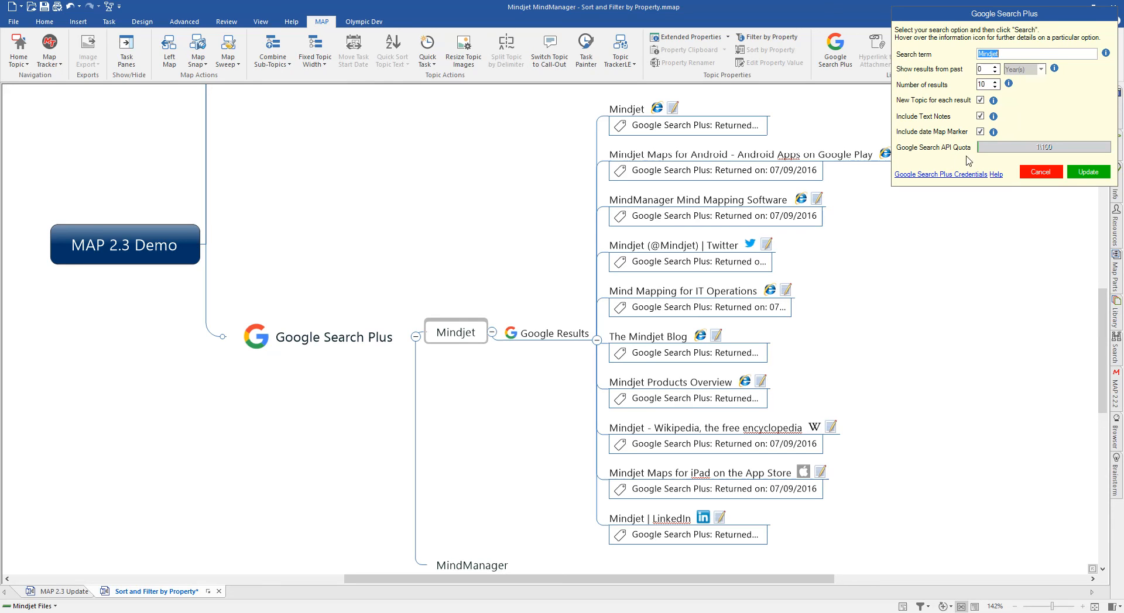
pyautogui.moveTo(1001, 151)
pyautogui.click(1041, 173)
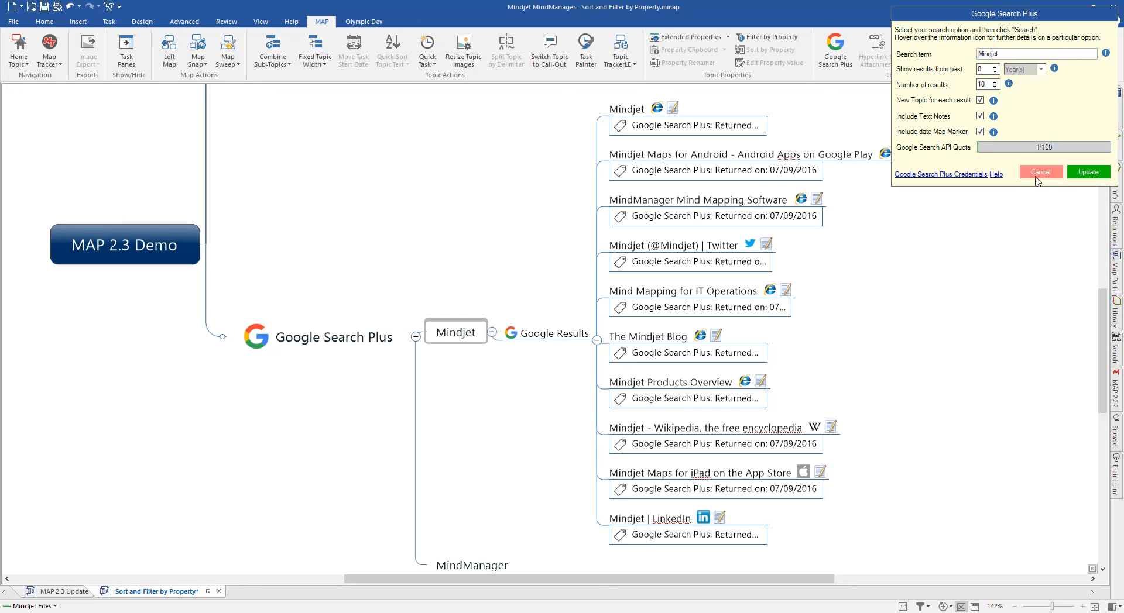
# Collapse the Mindjet branch and run Google Search Plus for MindManager with 5 results, text notes included and no new topic for each result
pyautogui.click(596, 340)
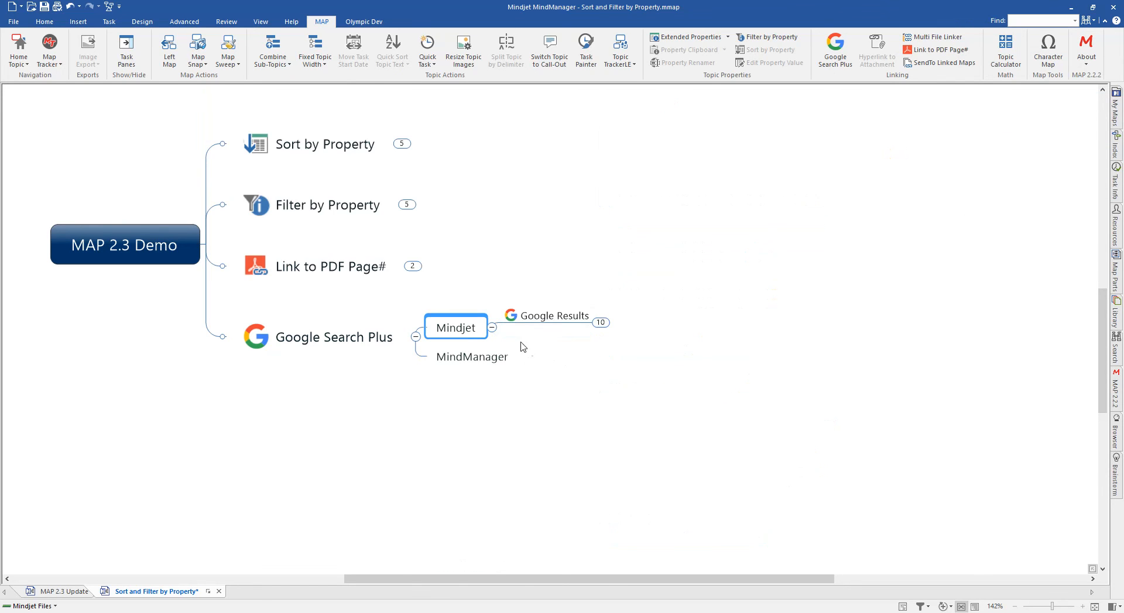
pyautogui.click(492, 328)
pyautogui.click(487, 354)
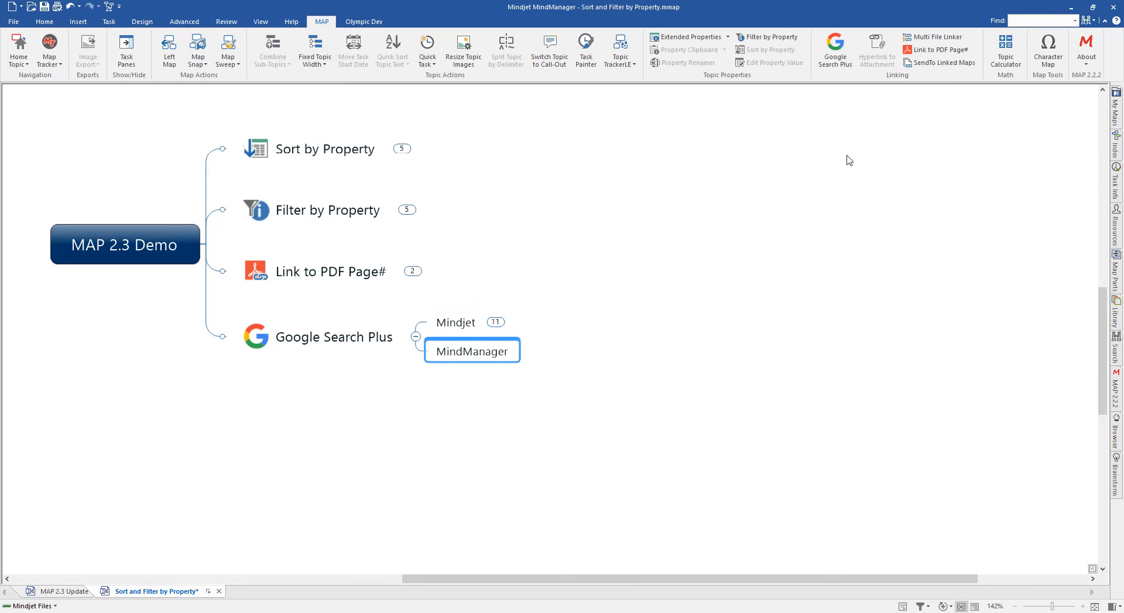
pyautogui.click(837, 56)
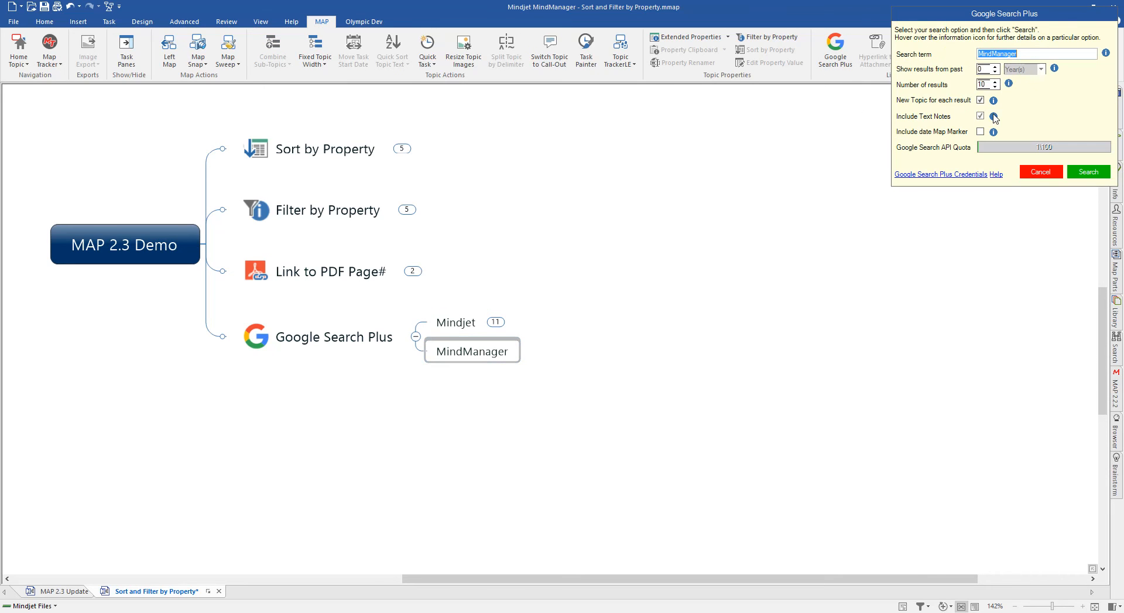
pyautogui.click(995, 86)
pyautogui.click(980, 101)
pyautogui.click(981, 101)
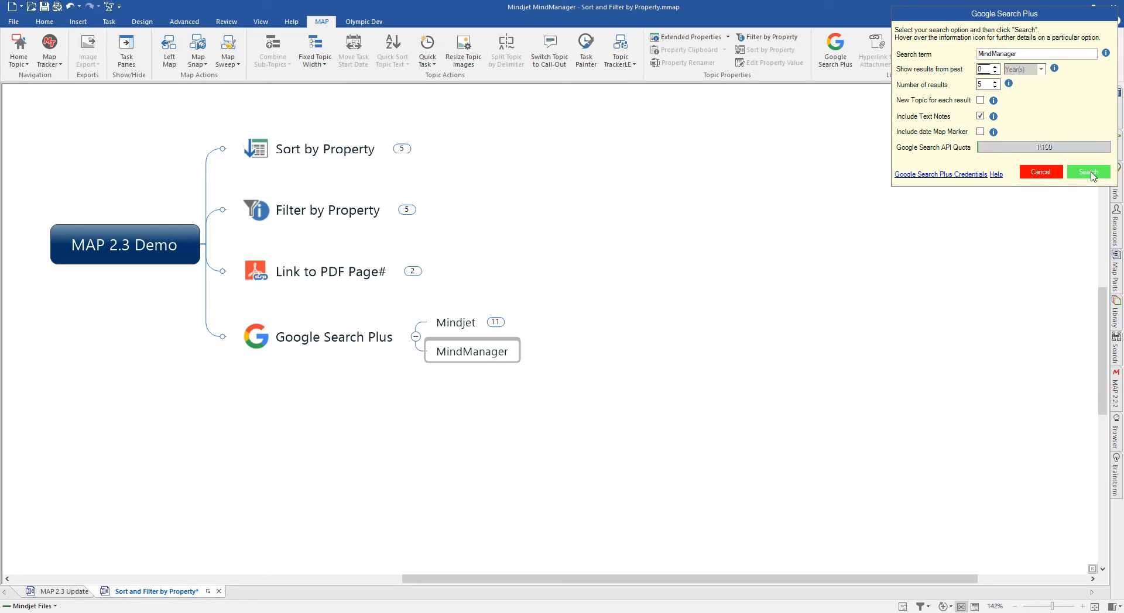
pyautogui.click(1088, 172)
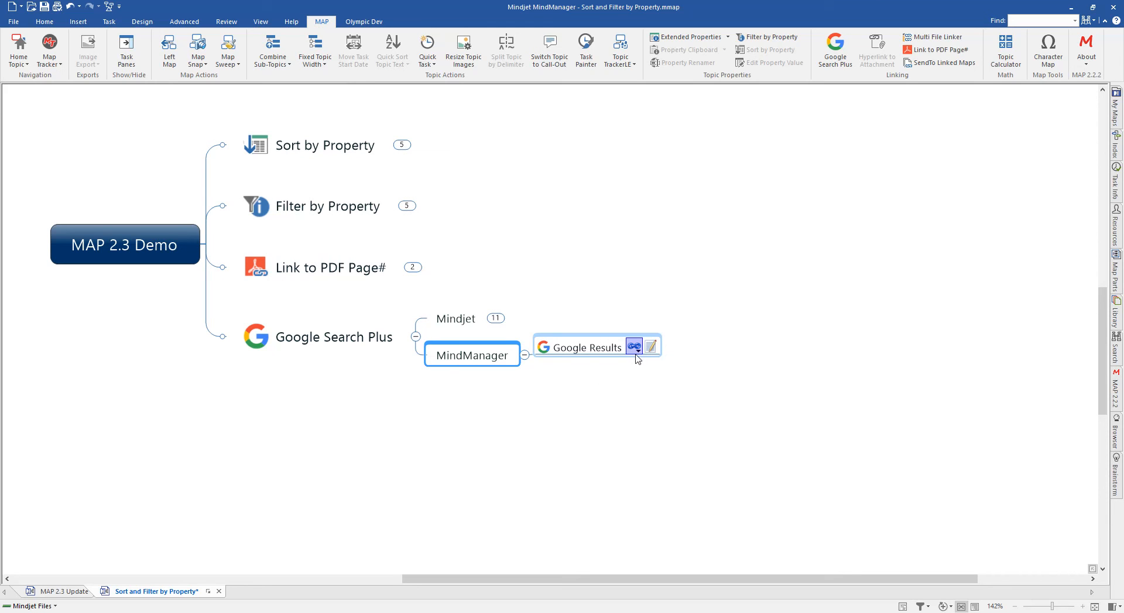
# Review the links and topic notes of MindManager's Google Results topic, and collapse the MindManager branch
pyautogui.click(638, 351)
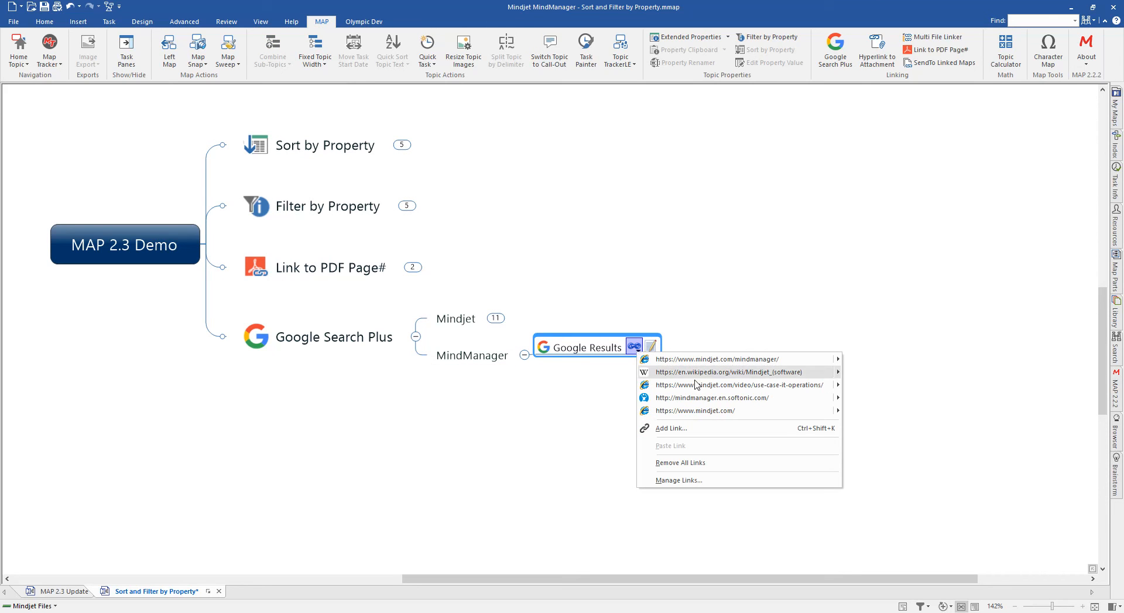
pyautogui.click(650, 348)
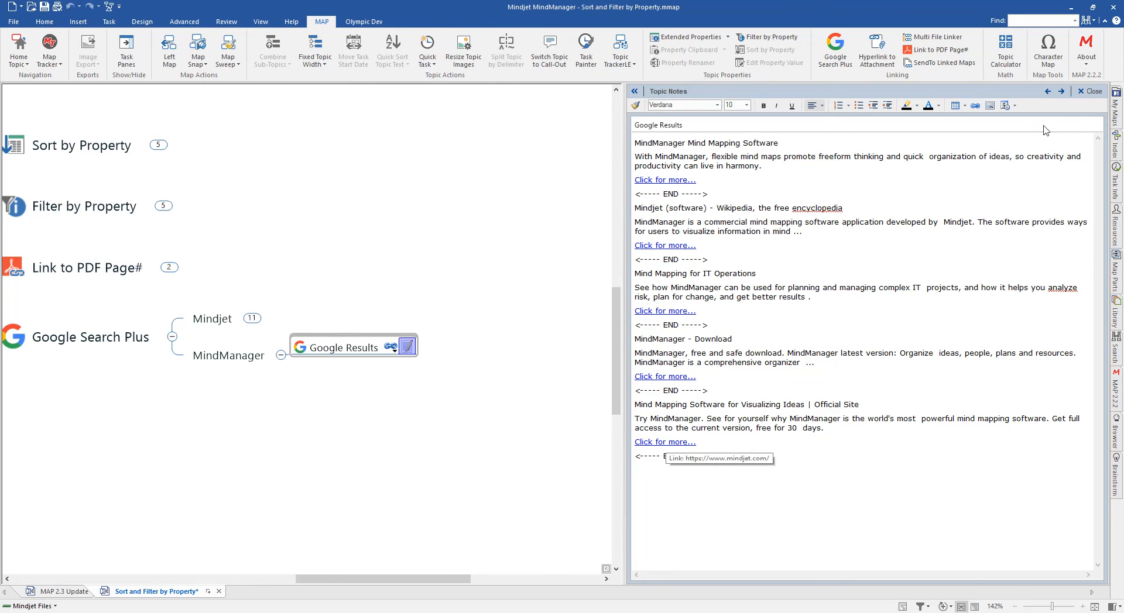
pyautogui.click(1089, 92)
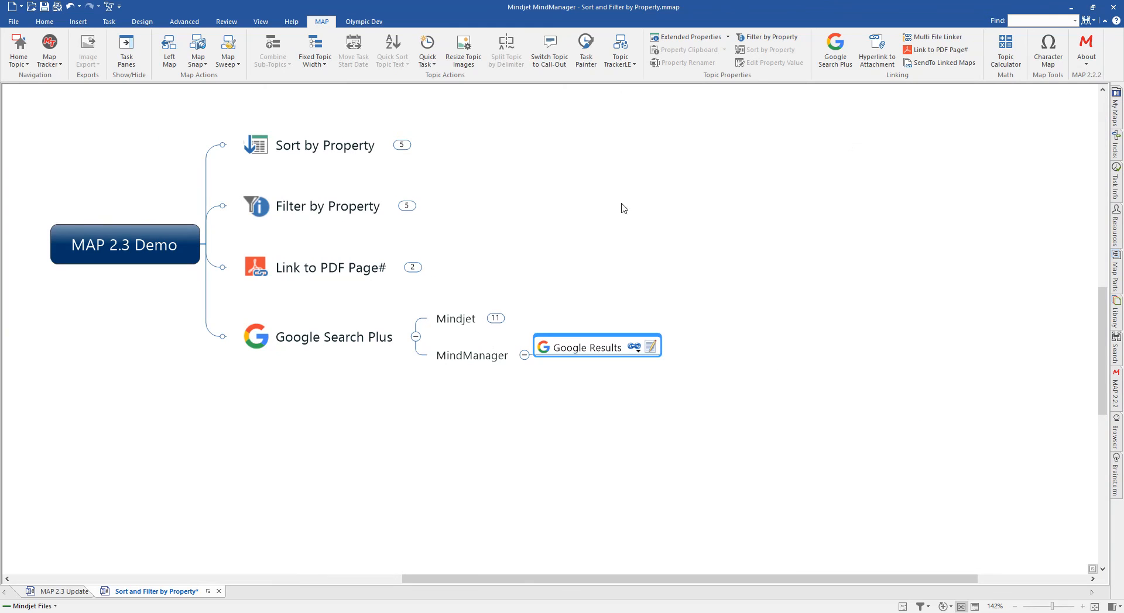
pyautogui.click(523, 355)
pyautogui.click(521, 383)
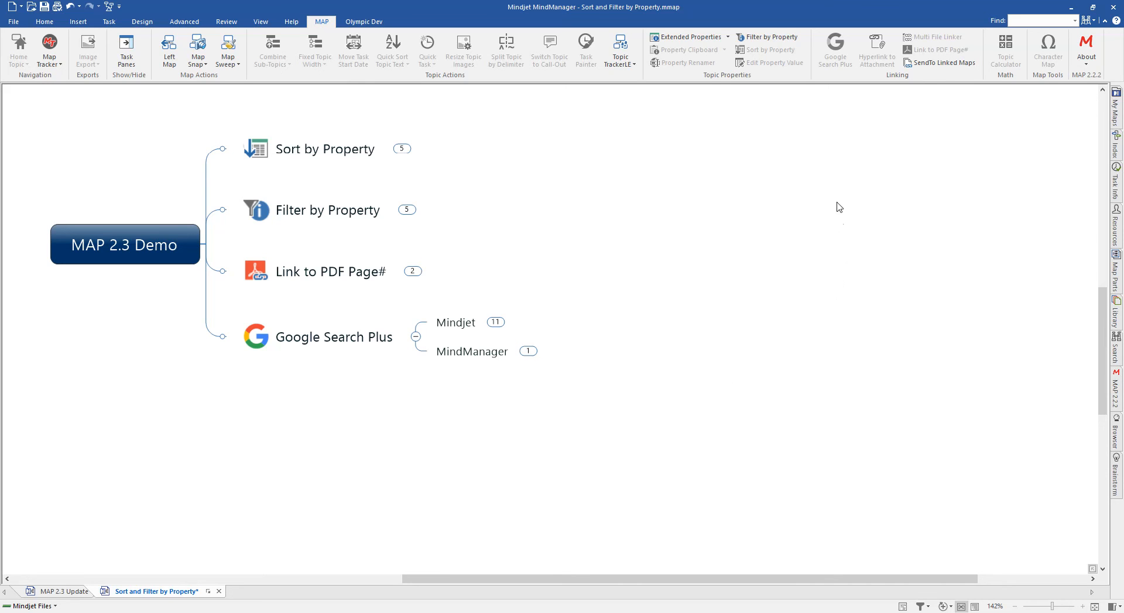
# Update the MindManager topic's Google search with the term "MindManager -Mindjet", and review the notes on its Google Results topic
pyautogui.click(462, 351)
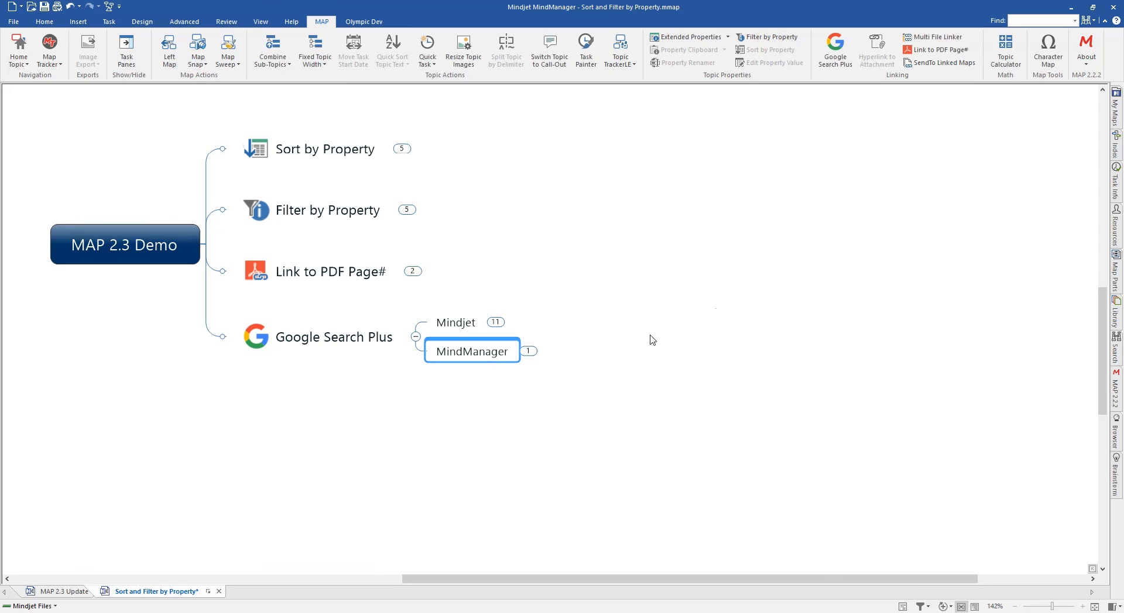
pyautogui.click(835, 50)
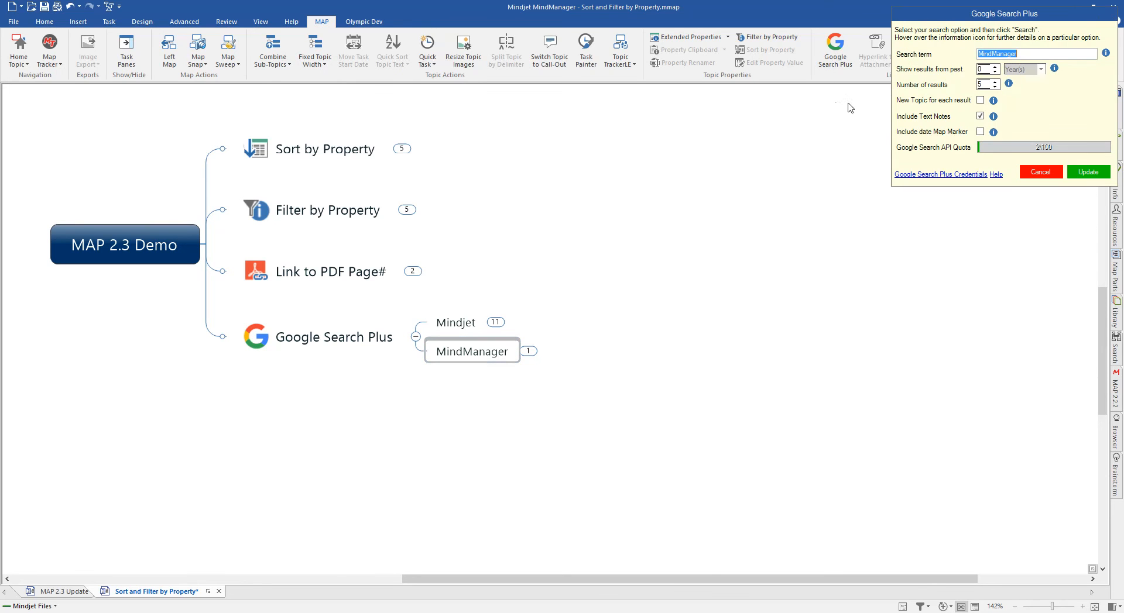
pyautogui.click(1046, 54)
pyautogui.write('-Mindjet')
pyautogui.click(1089, 172)
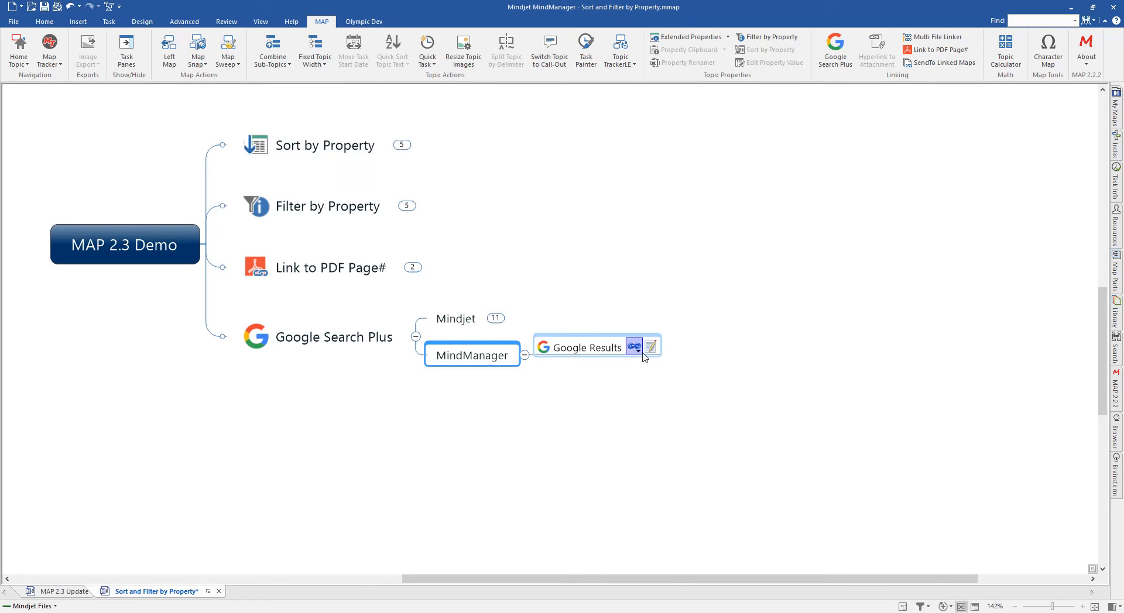
pyautogui.click(649, 349)
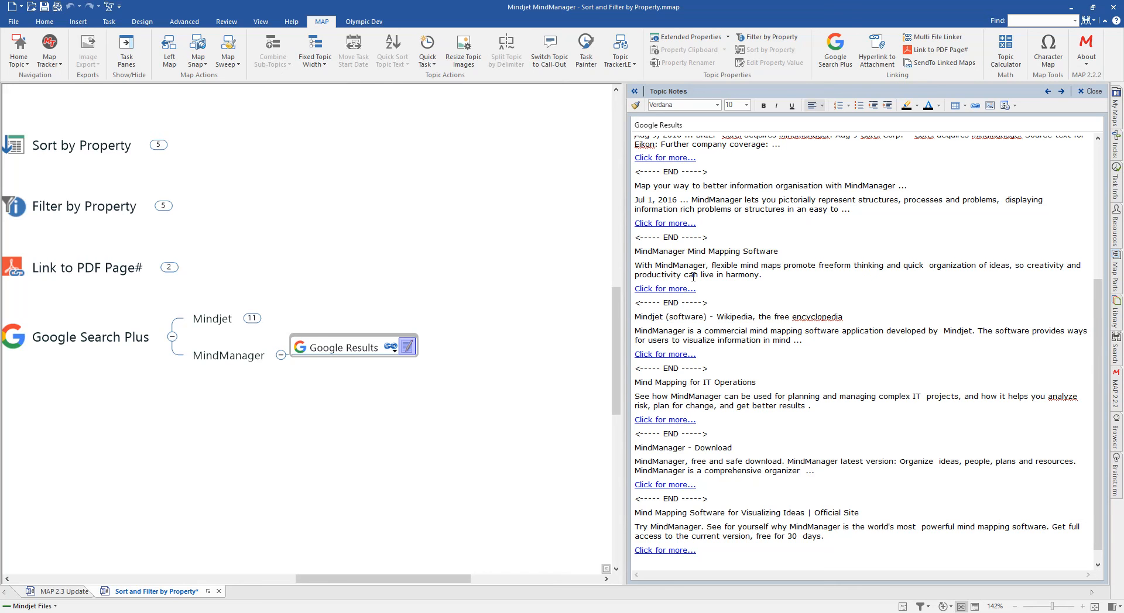
pyautogui.click(1089, 91)
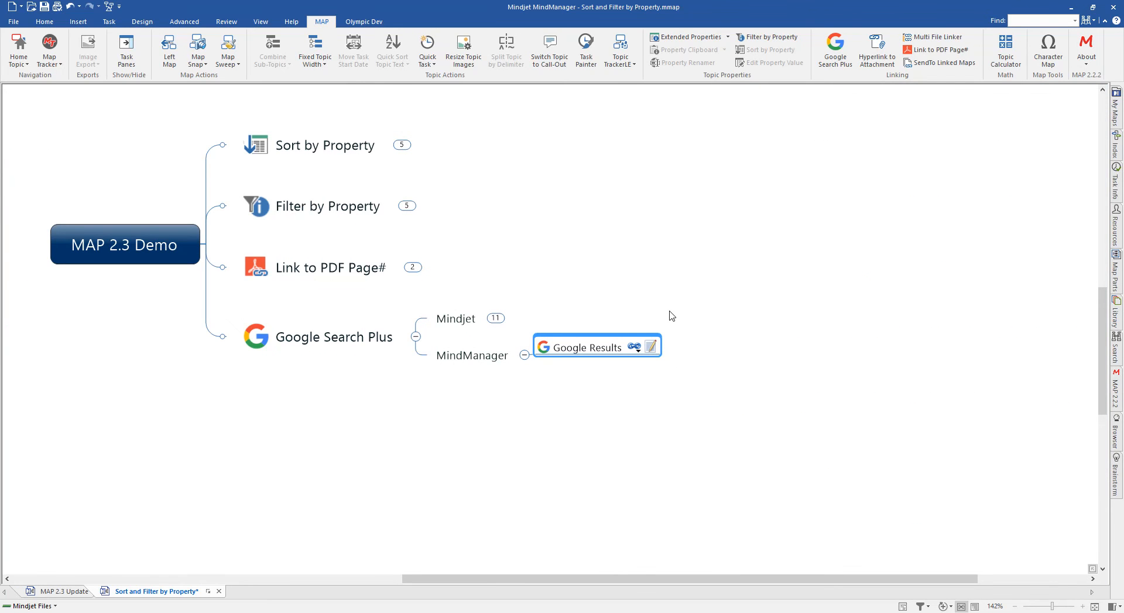
# Check the stored Google Search Plus options for MindManager without updating, and collapse the MindManager and Google Search Plus branches
pyautogui.press('Left')
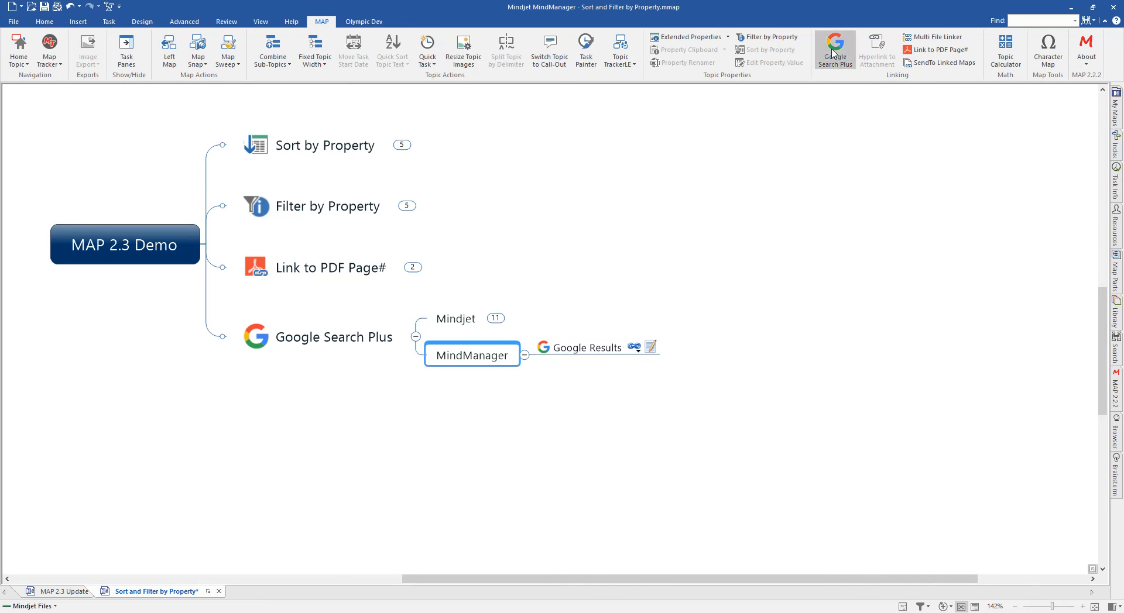
pyautogui.click(834, 51)
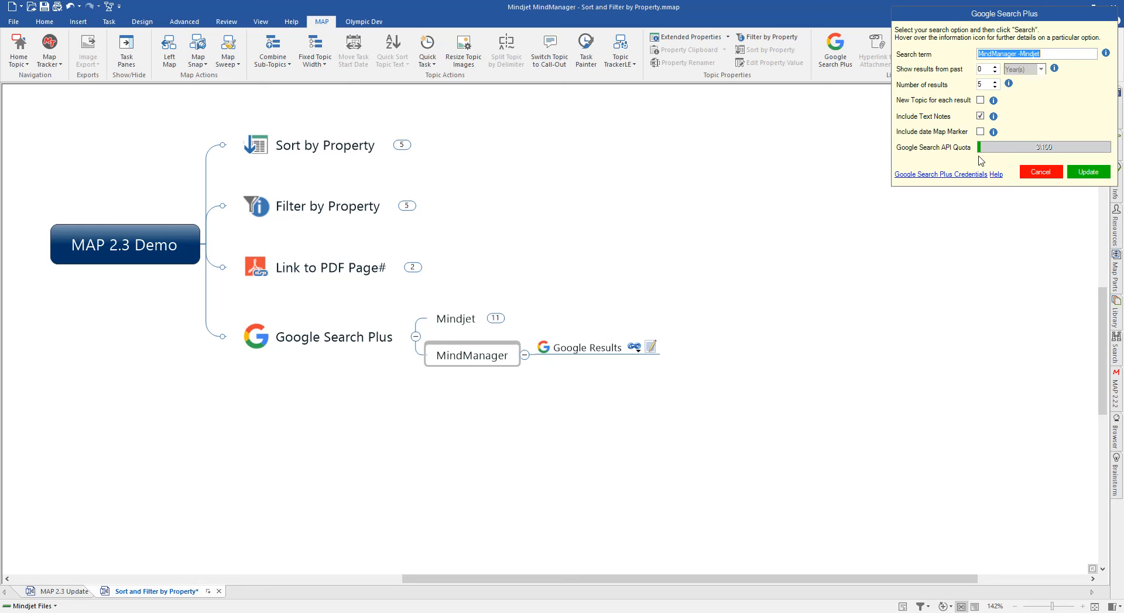
pyautogui.click(1036, 173)
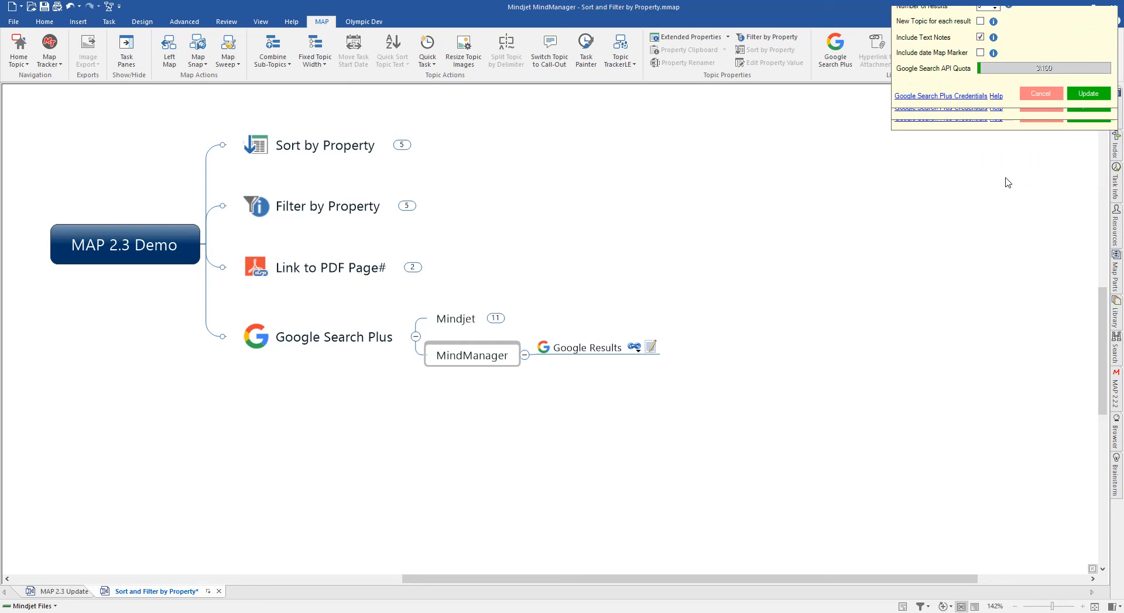
pyautogui.click(524, 355)
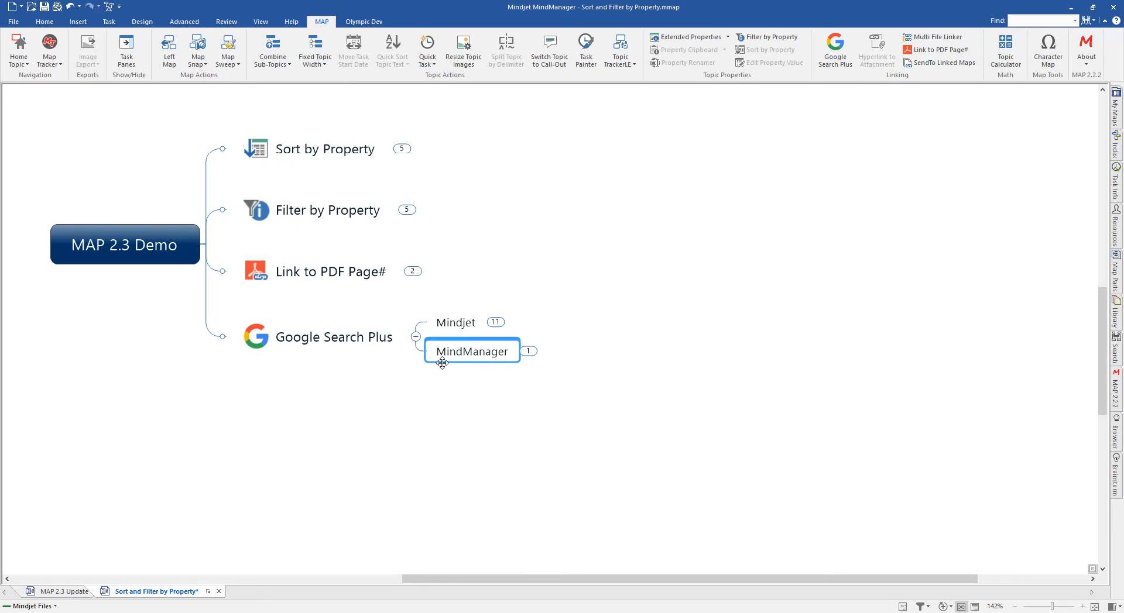
pyautogui.click(415, 337)
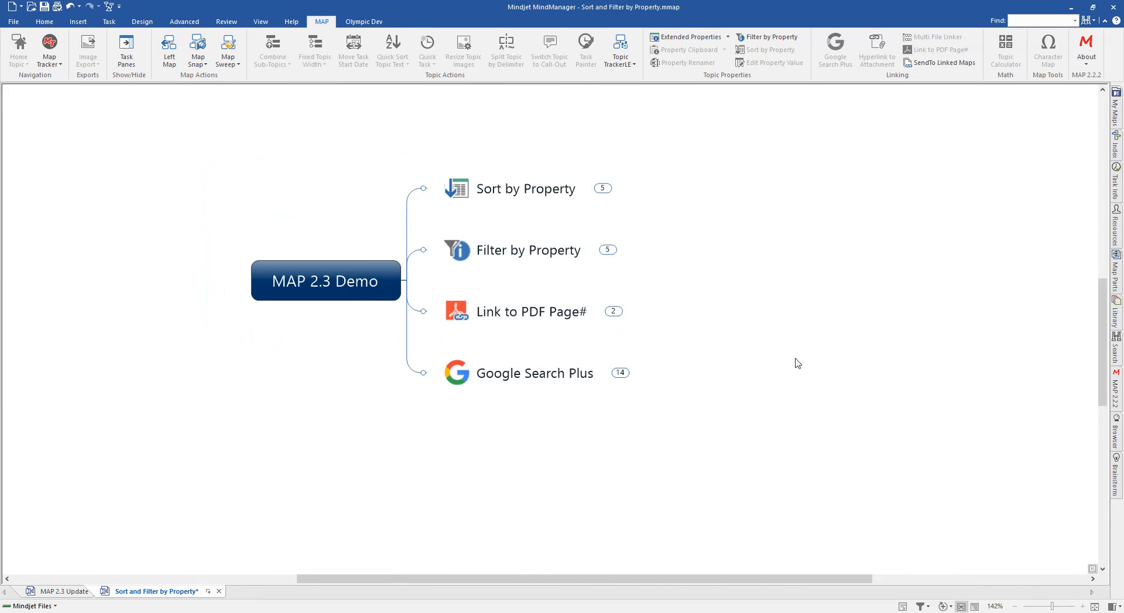
# Switch to the MAP 2.3 Update map and expand the Minor Addition(s), Improvements, Bug Fixes and Help Map Updated topics
pyautogui.click(62, 592)
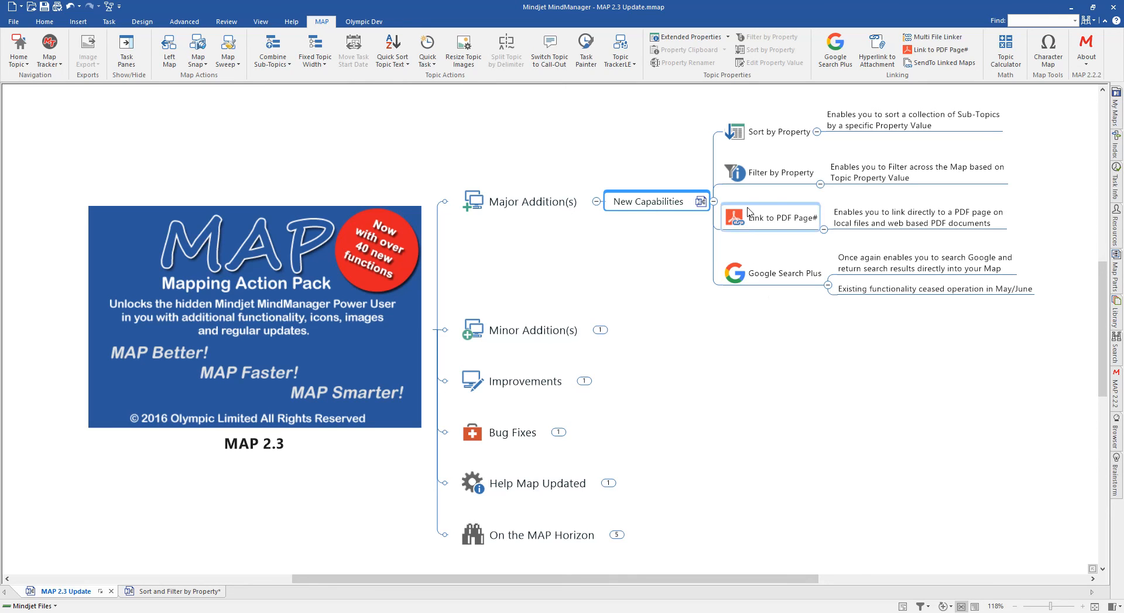
pyautogui.click(600, 330)
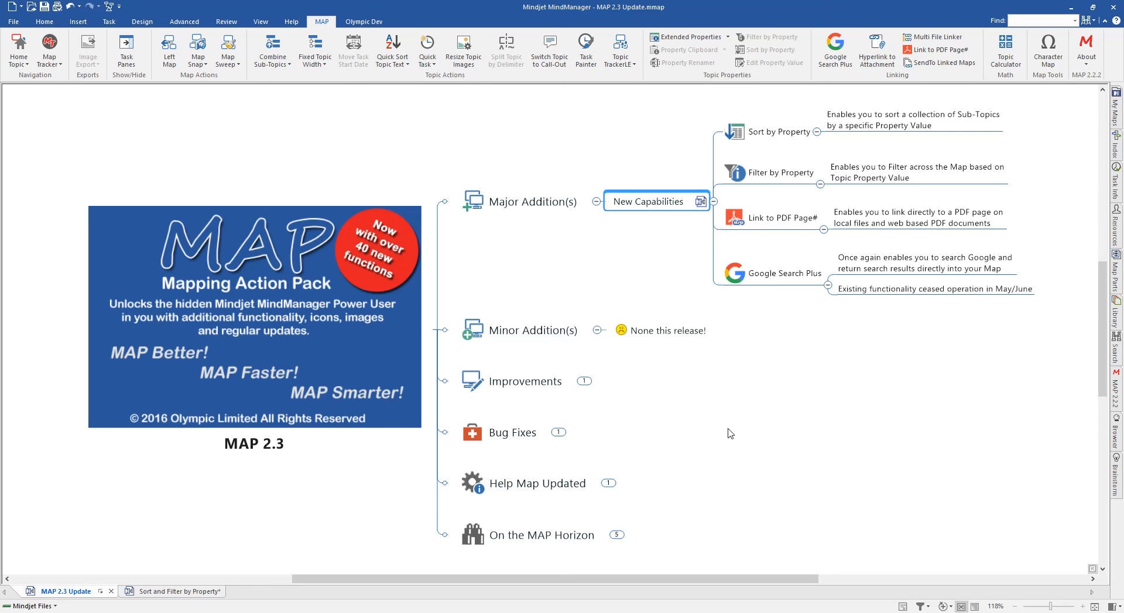
pyautogui.click(584, 381)
pyautogui.scroll(-1, 724, 453)
pyautogui.scroll(-1, 724, 453)
pyautogui.scroll(1, 724, 453)
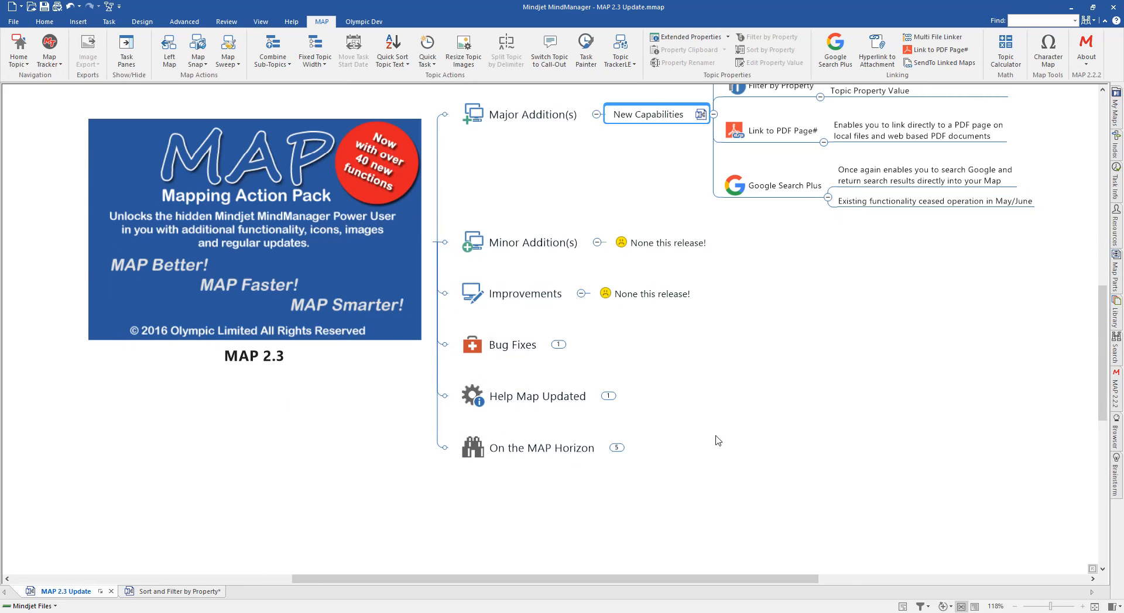
pyautogui.click(558, 345)
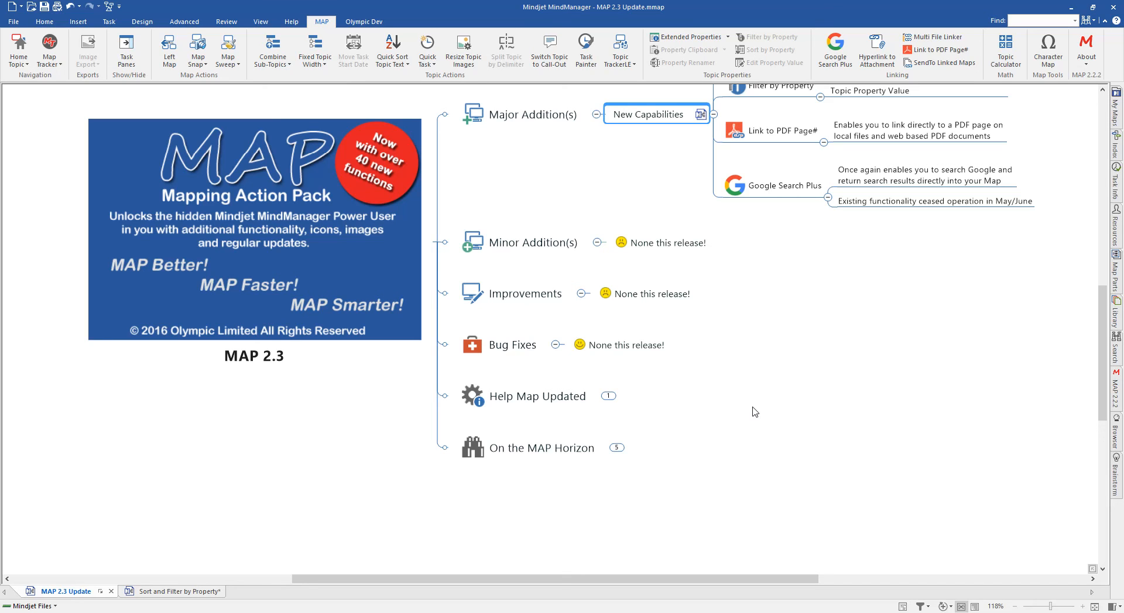
pyautogui.click(608, 395)
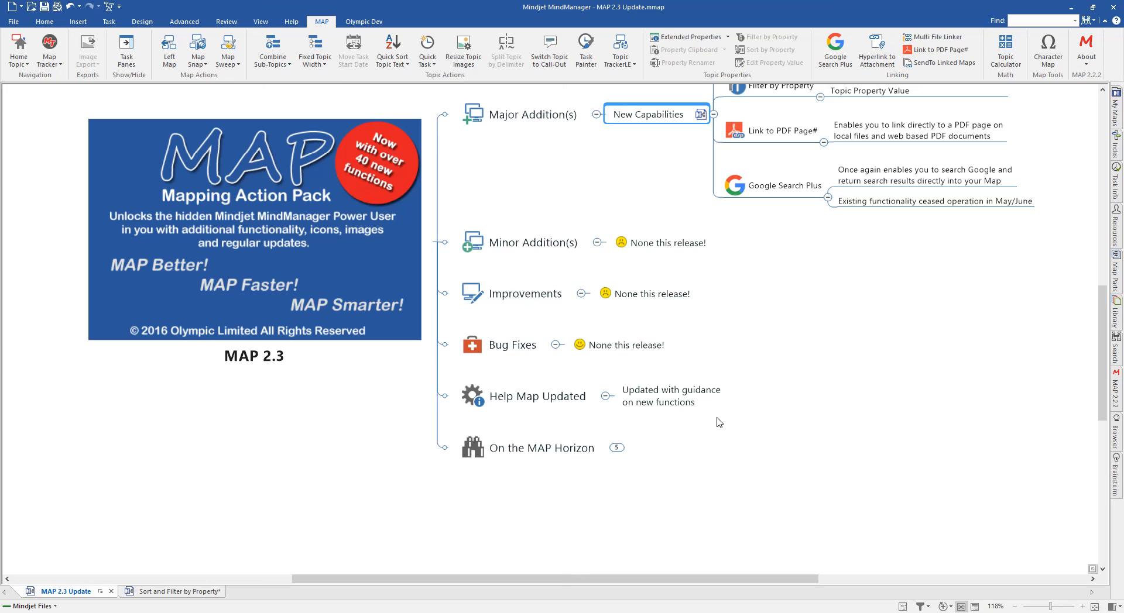
# Open the help map of Google Search Plus and expand its Setting Up topic
pyautogui.click(846, 59)
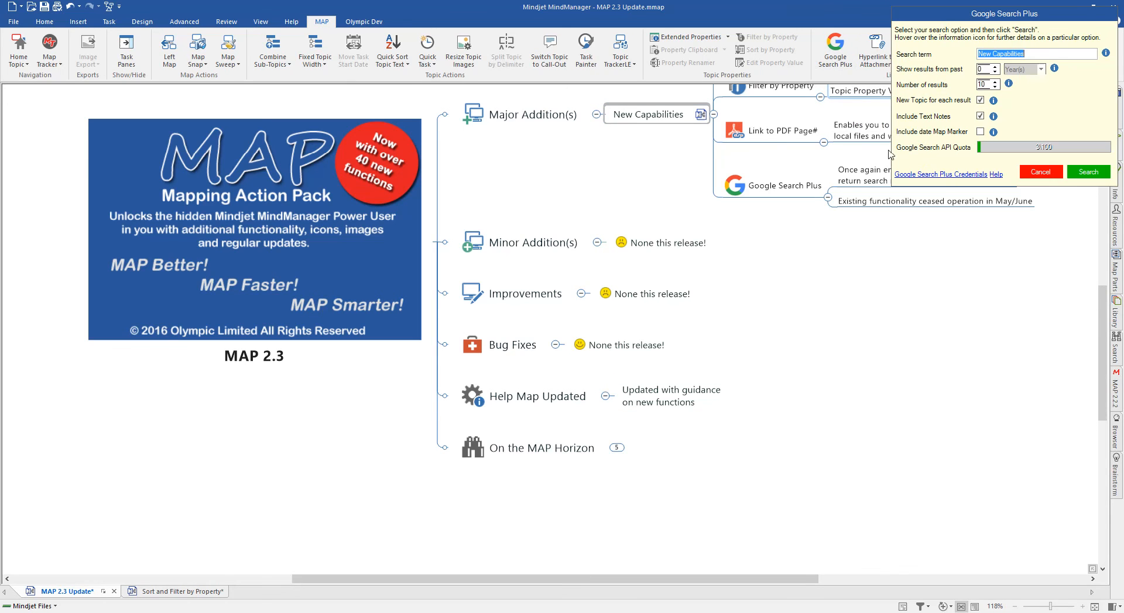
pyautogui.click(995, 175)
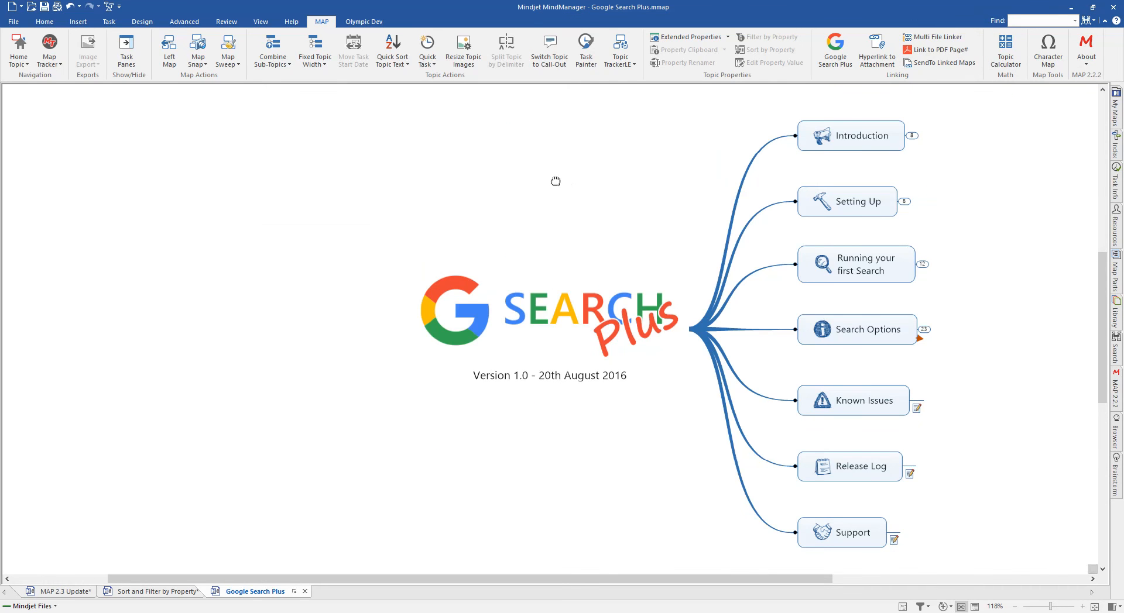
pyautogui.moveTo(614, 192); pyautogui.dragTo(492, 176)
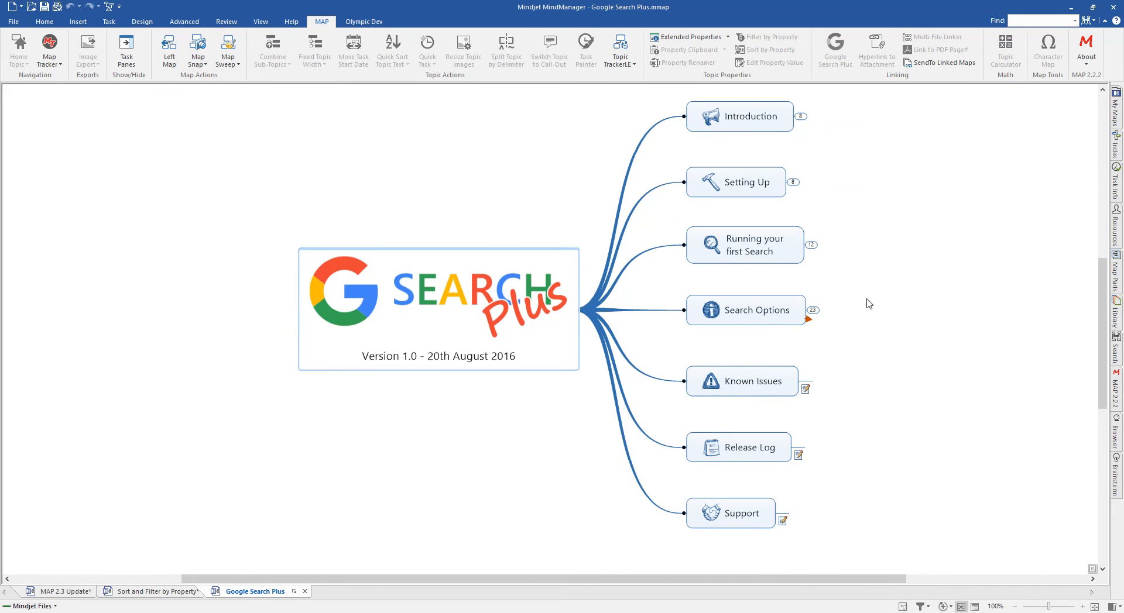
pyautogui.click(793, 182)
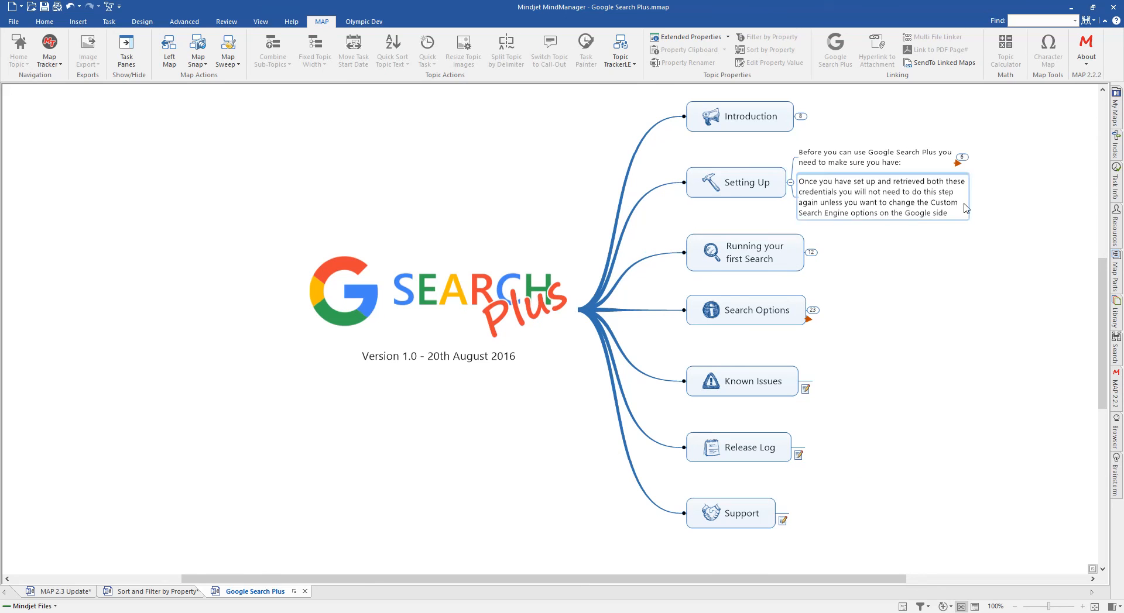
# Expand the Google Search Plus prerequisites, including the Google Search API Key and Google Custom Search Engine Identifier topics, and review their web page and tutorial video links
pyautogui.click(961, 157)
pyautogui.moveTo(1014, 241); pyautogui.dragTo(644, 240)
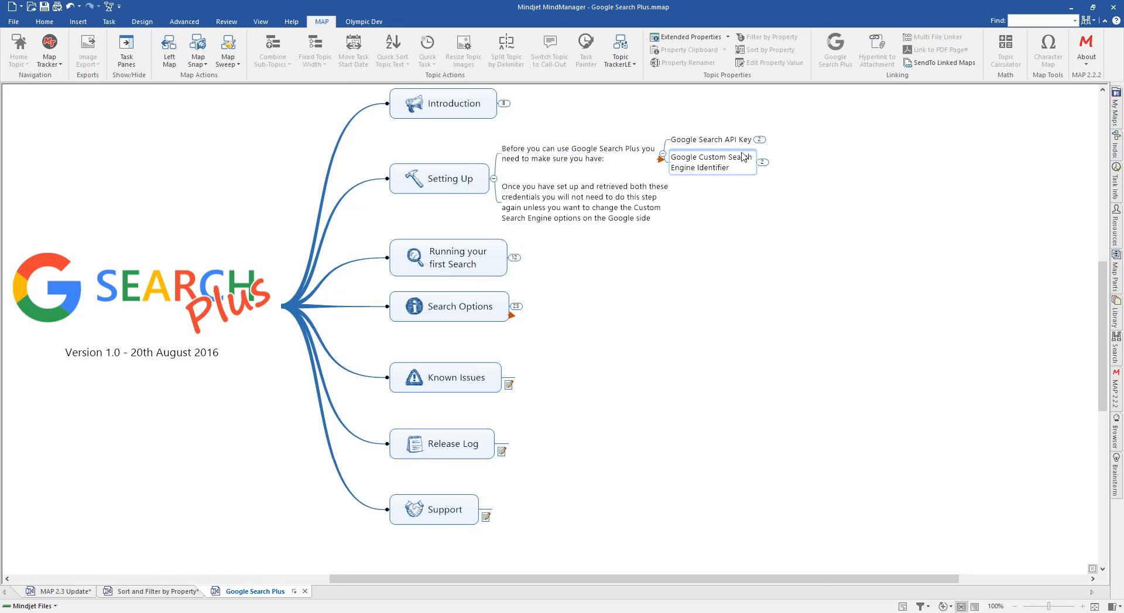
pyautogui.click(759, 140)
pyautogui.click(762, 161)
pyautogui.moveTo(843, 288); pyautogui.dragTo(759, 433)
pyautogui.moveTo(1050, 610); pyautogui.dragTo(1052, 609)
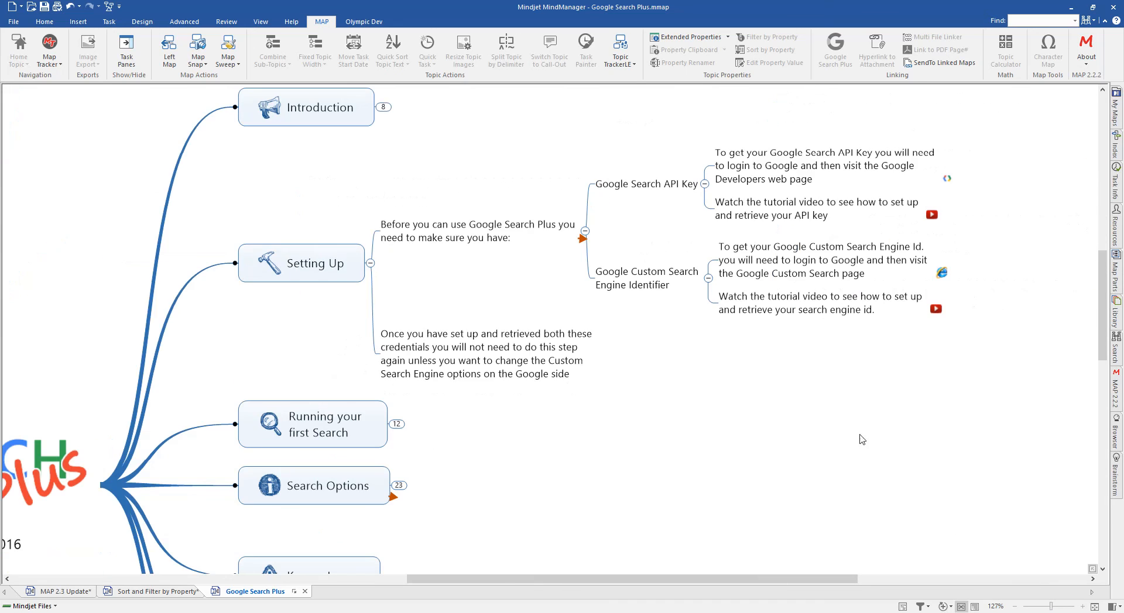
pyautogui.moveTo(838, 410); pyautogui.dragTo(693, 441)
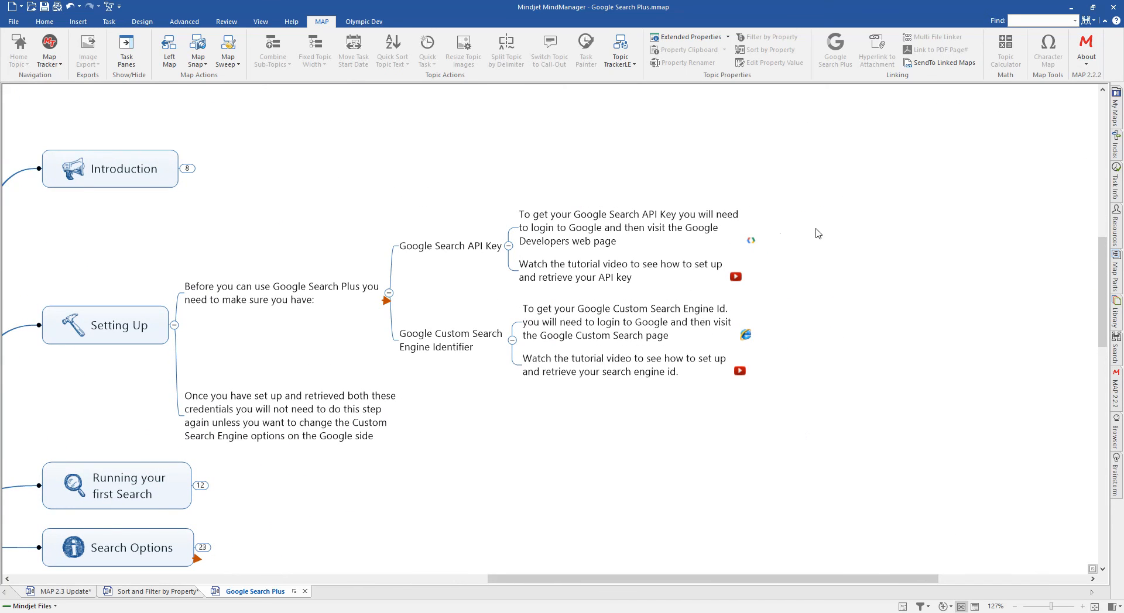
pyautogui.moveTo(750, 243)
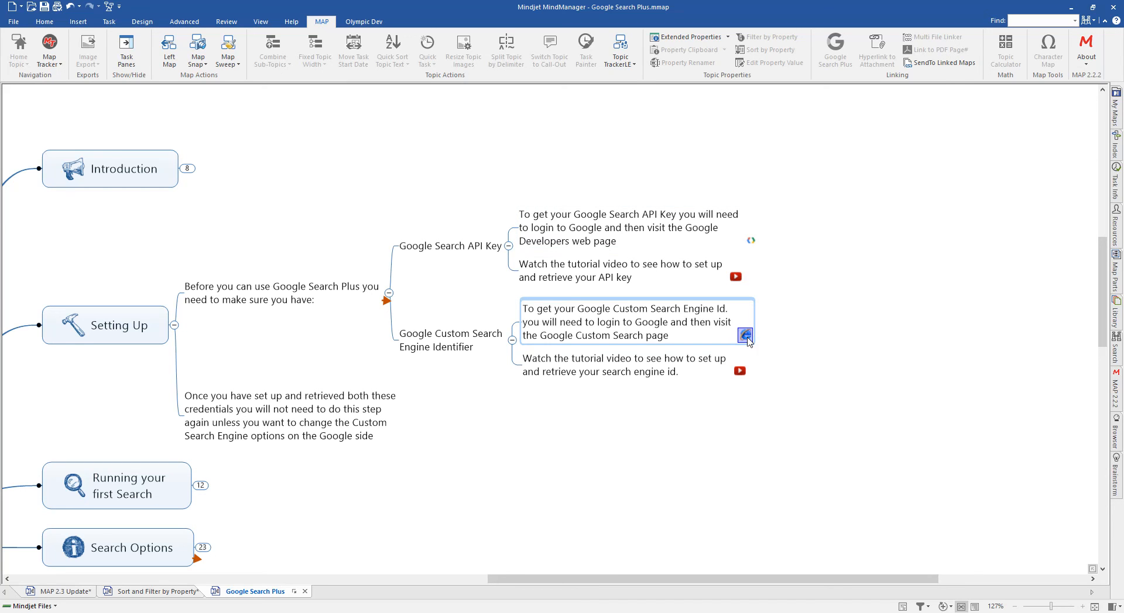
pyautogui.moveTo(748, 339)
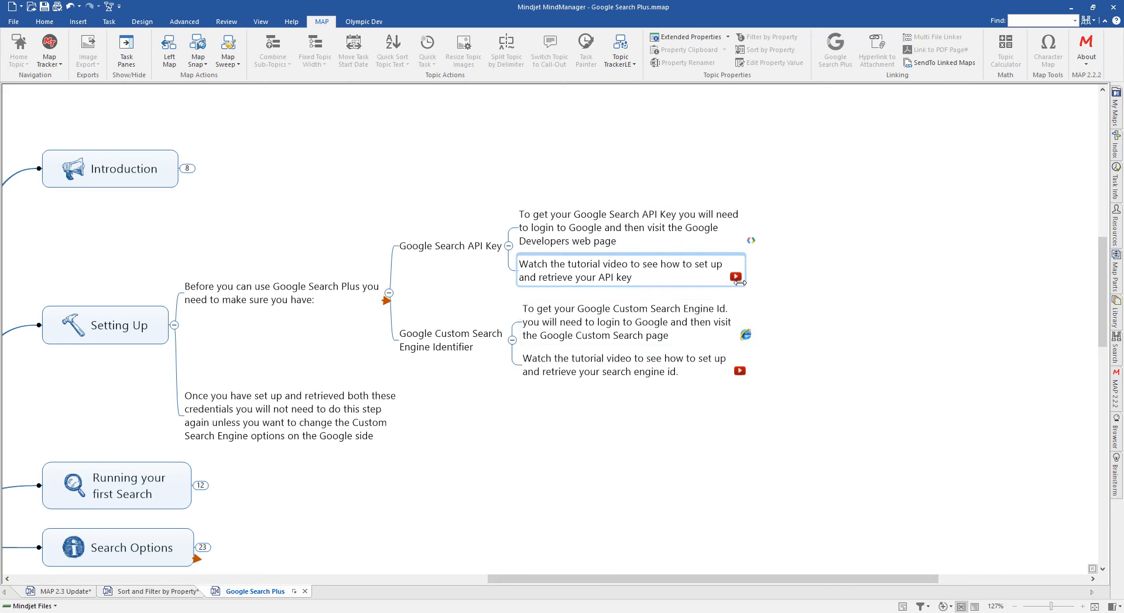
pyautogui.moveTo(741, 288)
pyautogui.moveTo(739, 370)
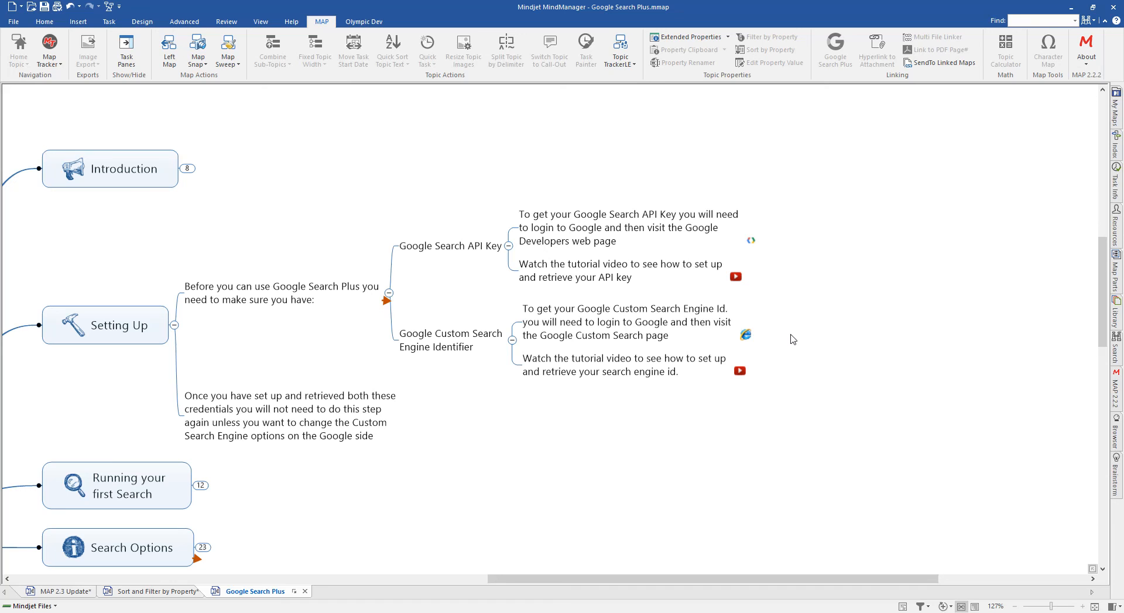
# Return to the MAP 2.3 Update map and expand the On the MAP Horizon topic with its MindManager 2017 Support and MAP 2.4 subtopics
pyautogui.click(70, 591)
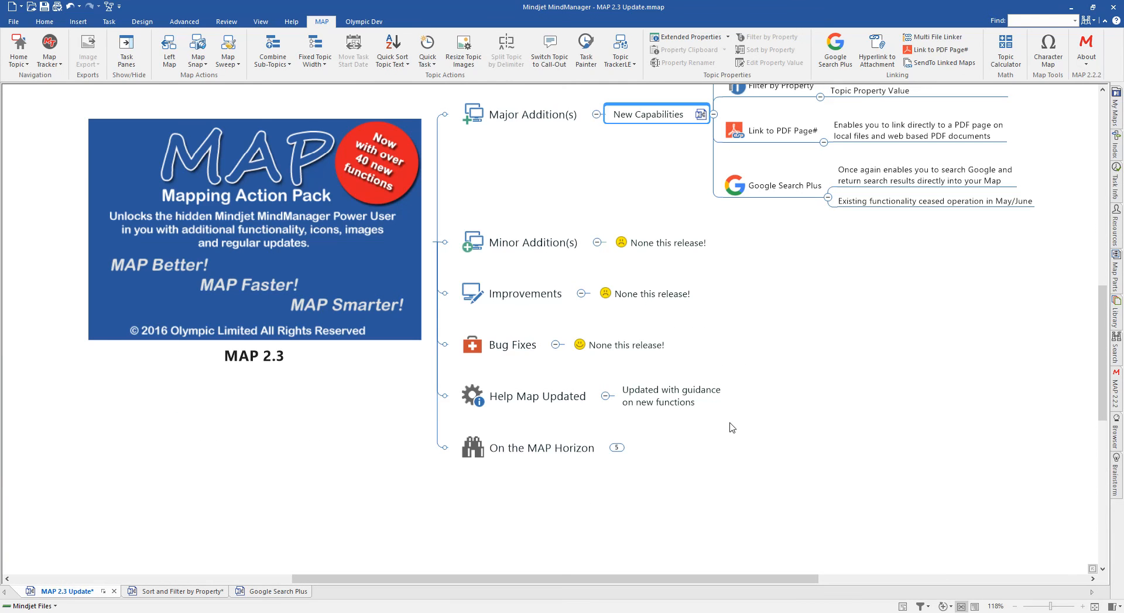
pyautogui.click(618, 448)
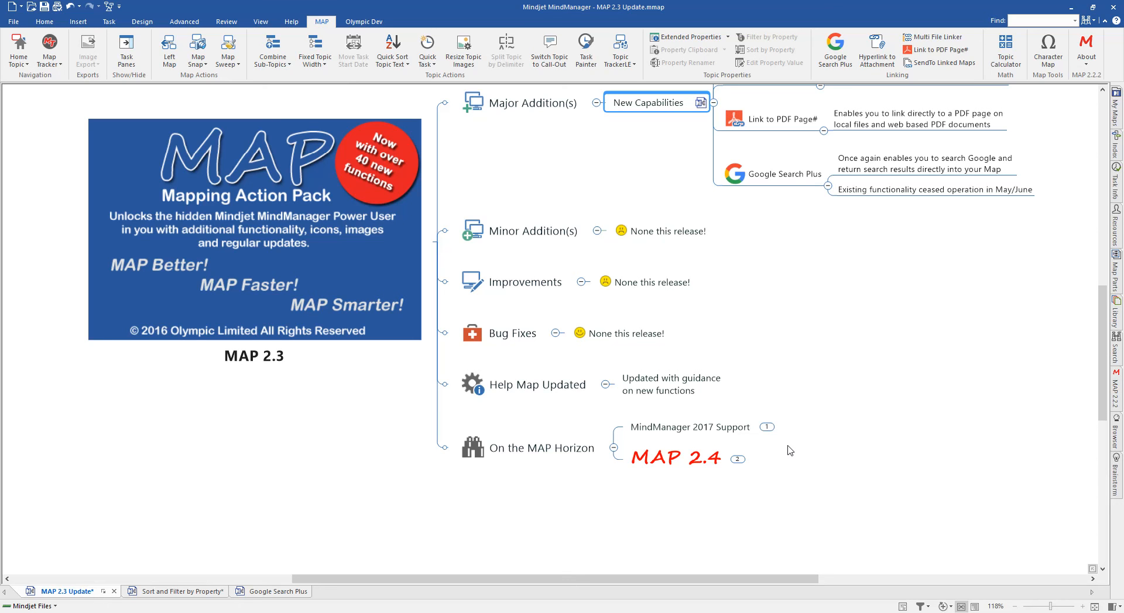
pyautogui.click(767, 427)
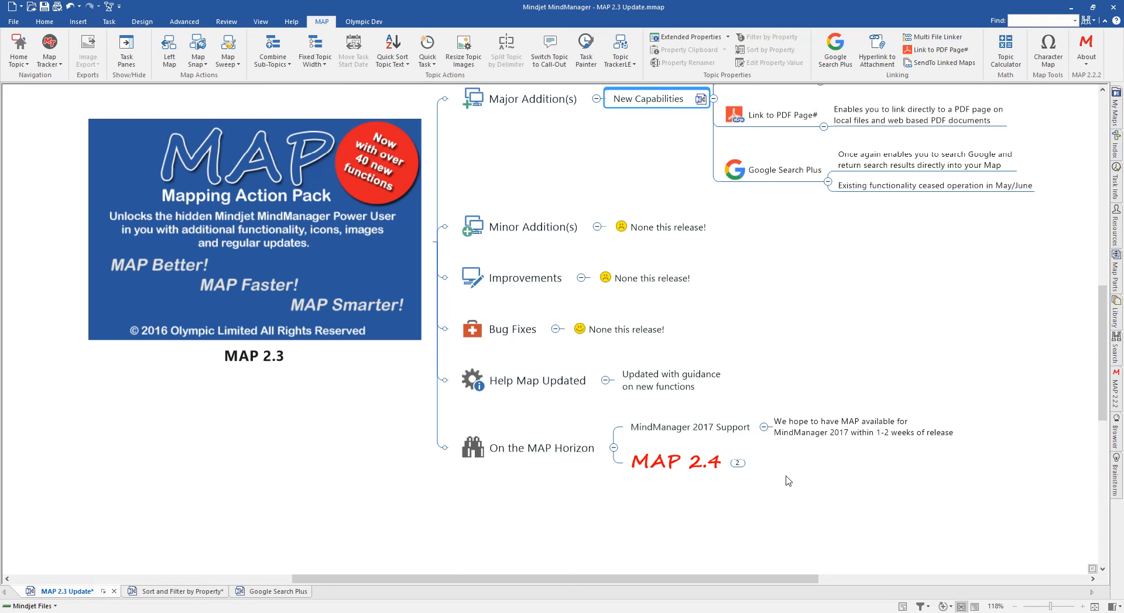
pyautogui.click(740, 463)
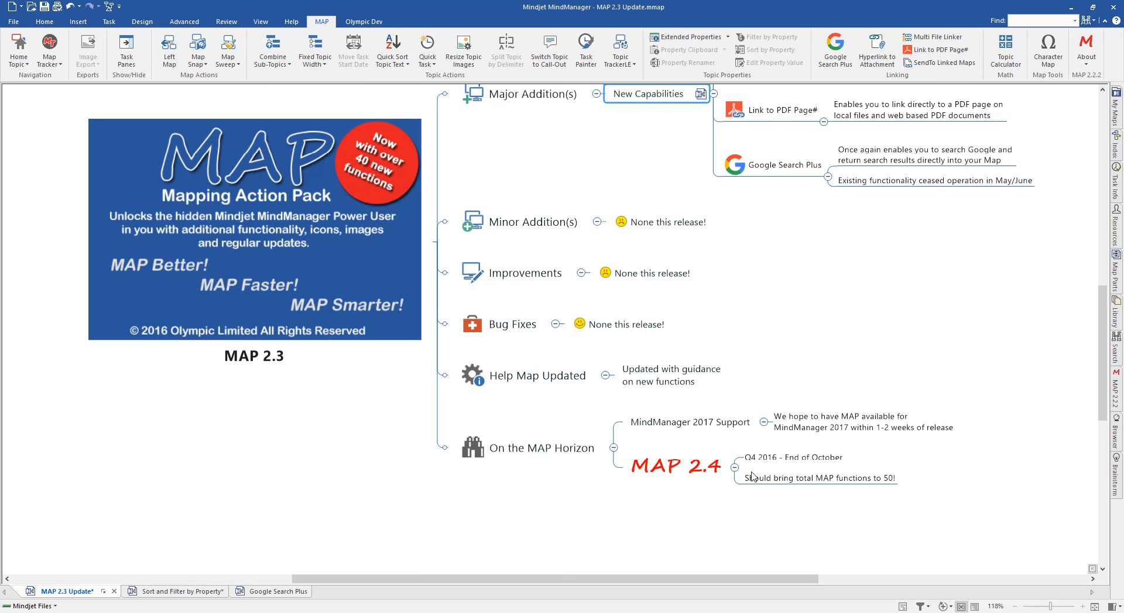